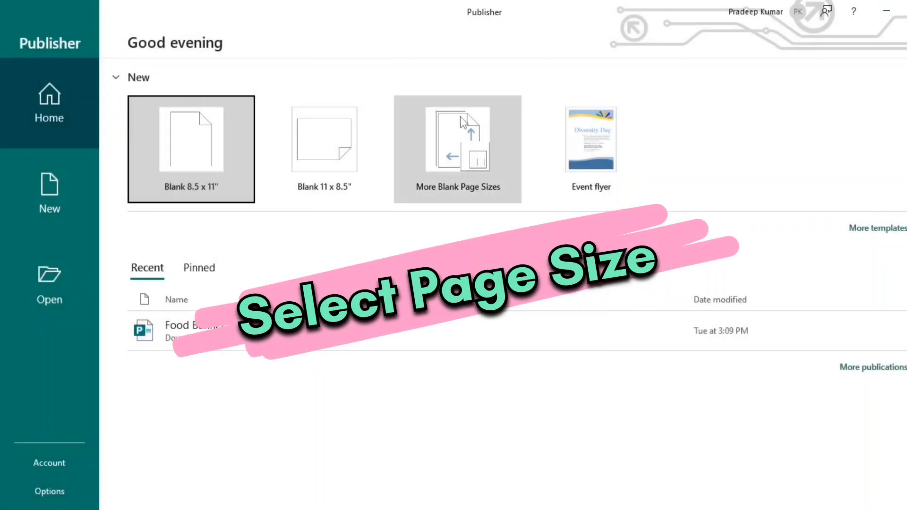
- Create a new blank publication with the A4 (Portrait) page size, 8.268 x 11.693 inches
left_click(456, 131)
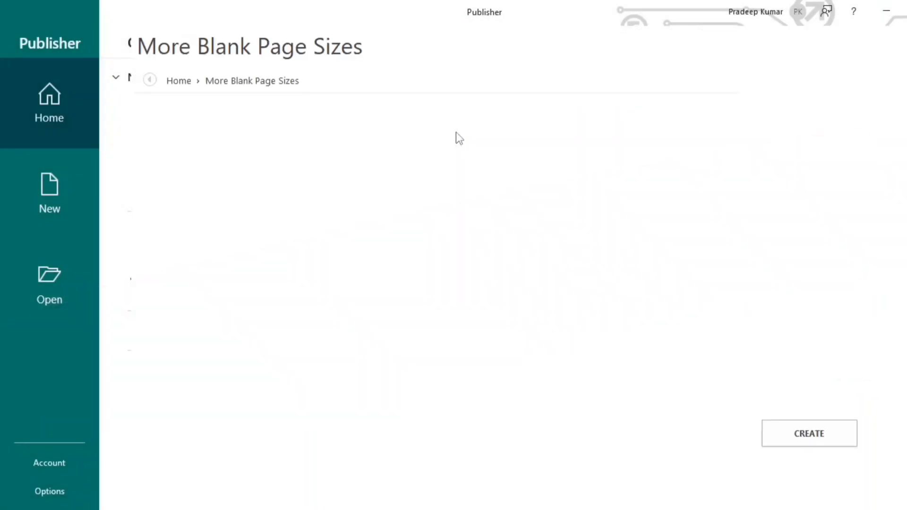
left_click(457, 144)
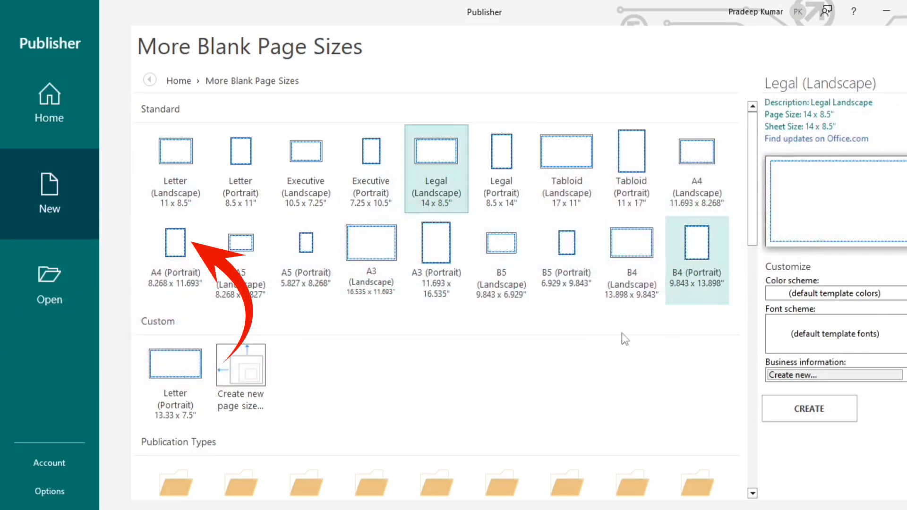
left_click(180, 236)
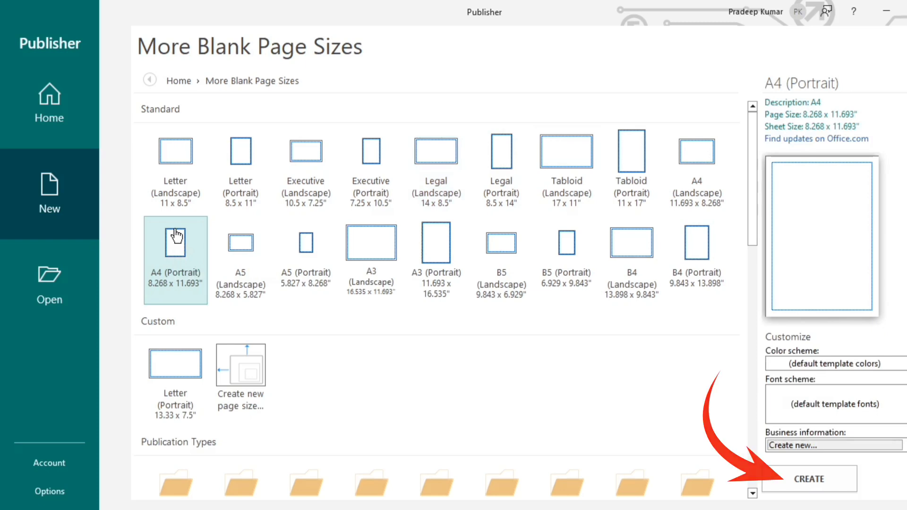
left_click(802, 485)
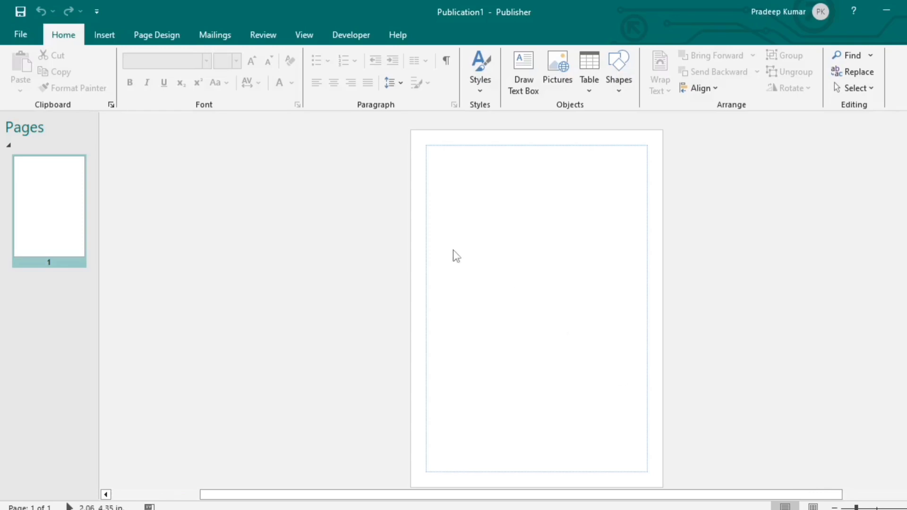
- Remove the page margins so the margin guides lie on the page edges
scroll(501, 273, "down", 2)
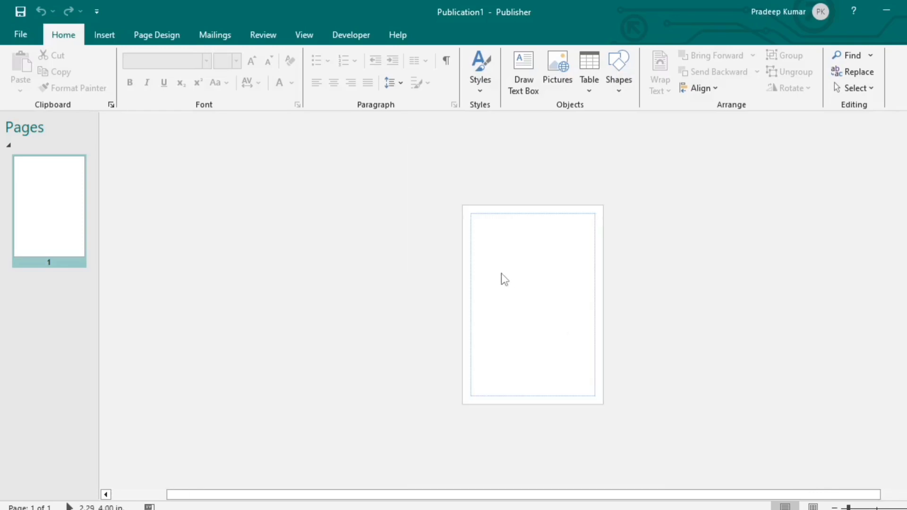
left_click(161, 35)
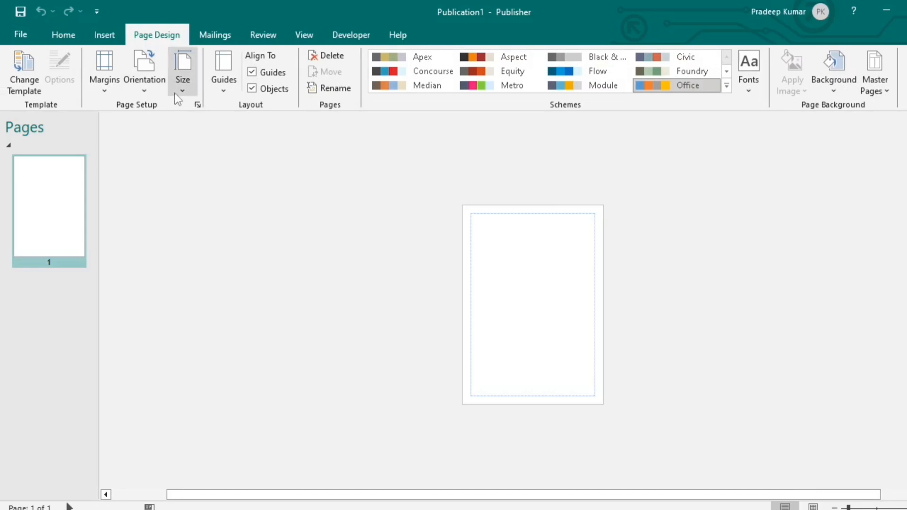
left_click(106, 95)
left_click(120, 260)
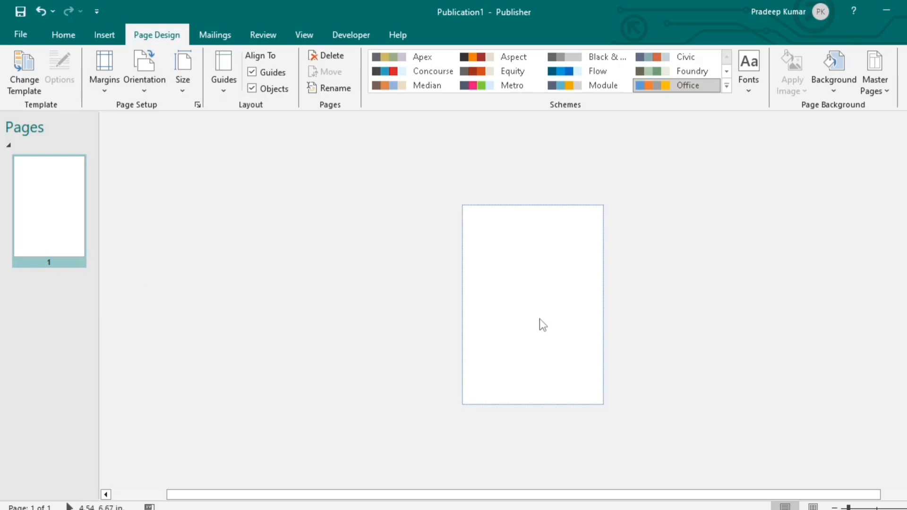
- Apply the medium light-orange solid background to the page
scroll(539, 318, "up", 3)
left_click(104, 34)
left_click(157, 35)
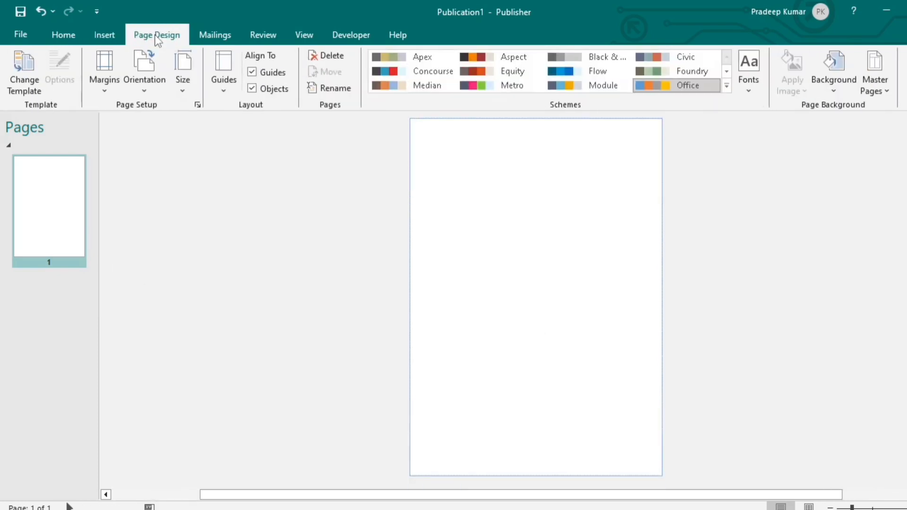
left_click(832, 71)
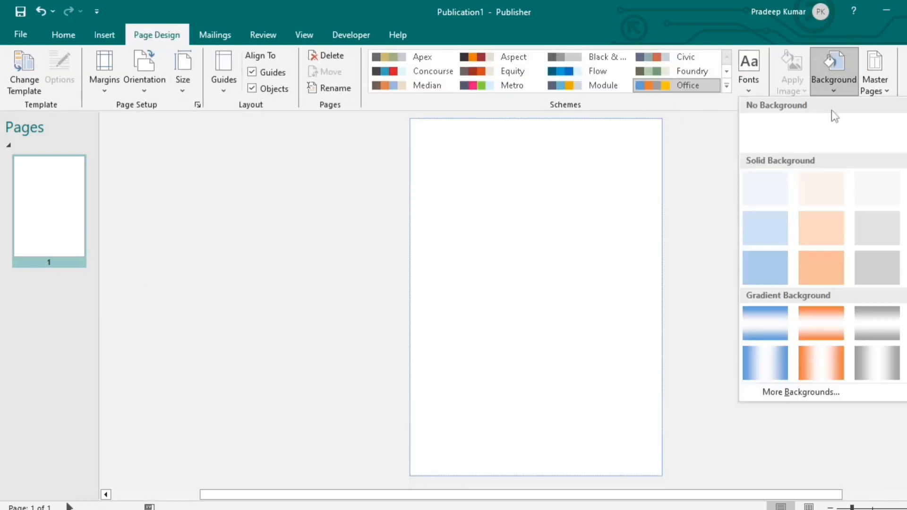
left_click(826, 227)
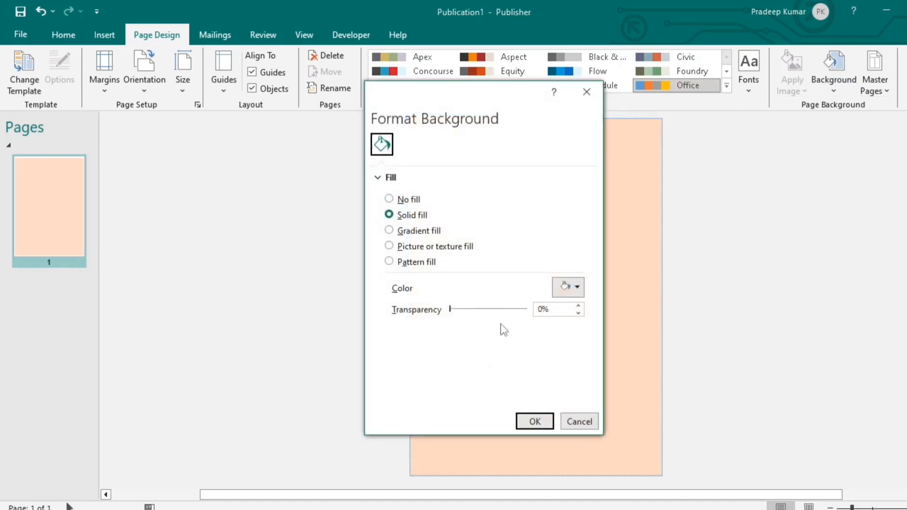
- Lighten the background's solid fill slightly with a custom color and apply it to the page
left_click(579, 289)
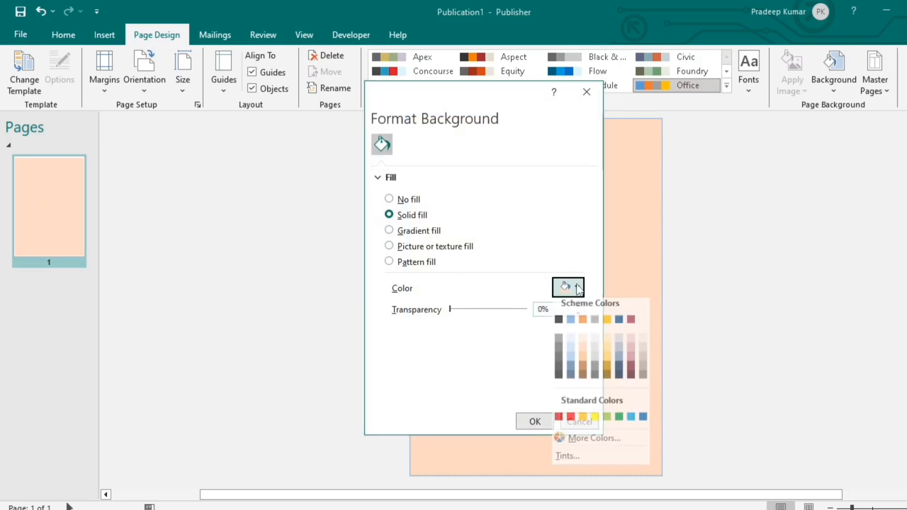
left_click(589, 443)
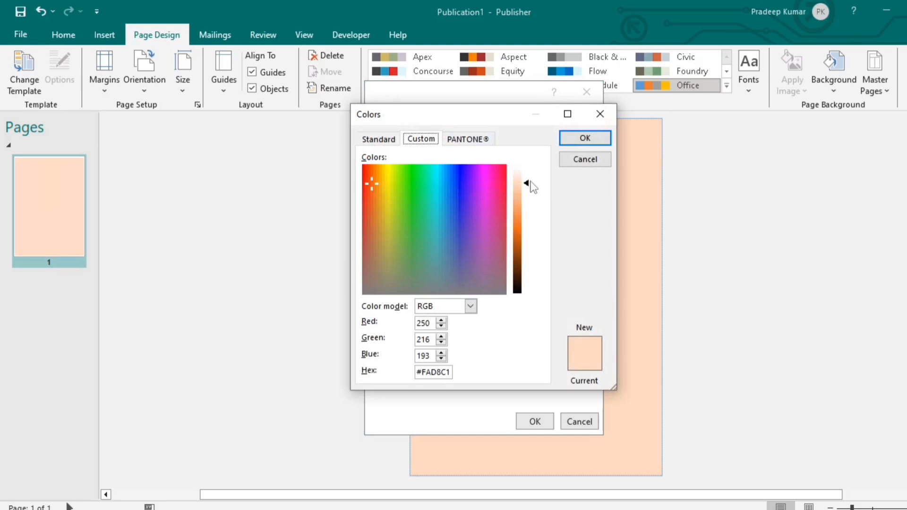
left_click_drag(529, 187, 530, 183)
left_click(588, 137)
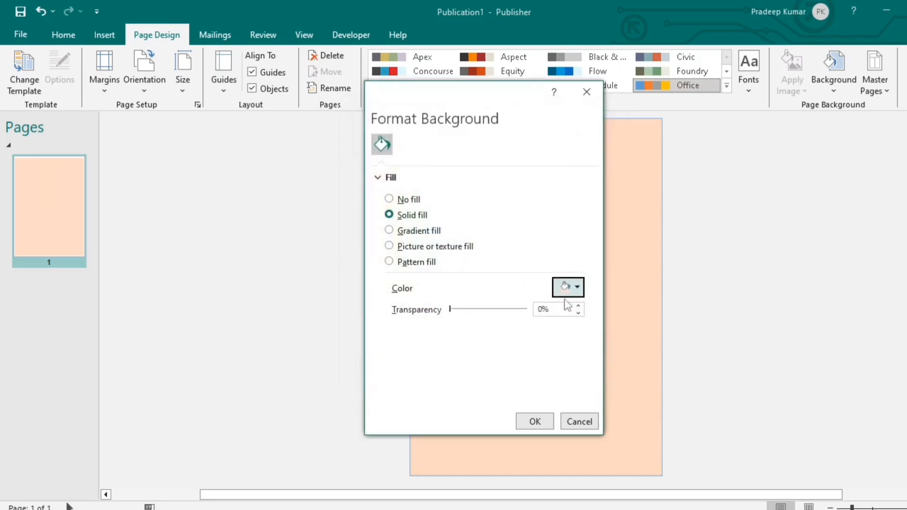
left_click(531, 421)
- Draw a rectangle in the lower half of the page, about 6.38 by 2.77 inches, and tilt it counterclockwise so its right end is higher
left_click(775, 323)
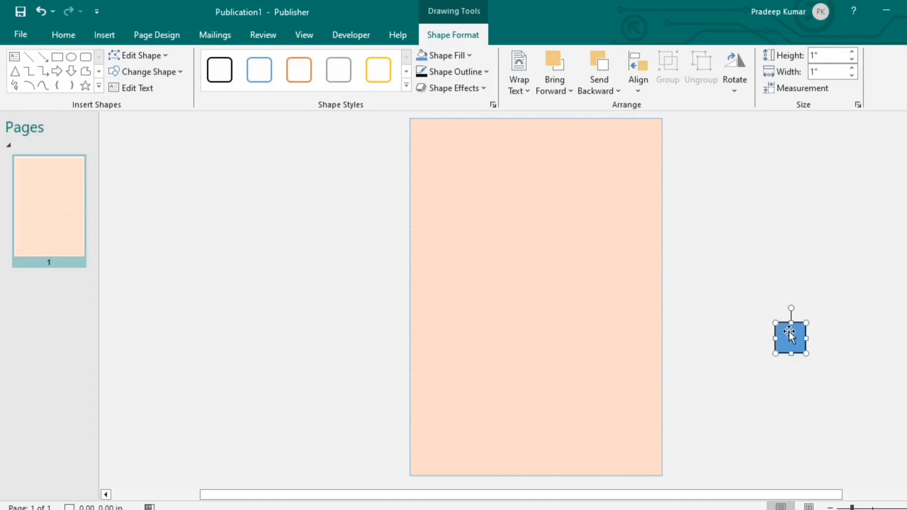
key("Delete")
left_click(105, 36)
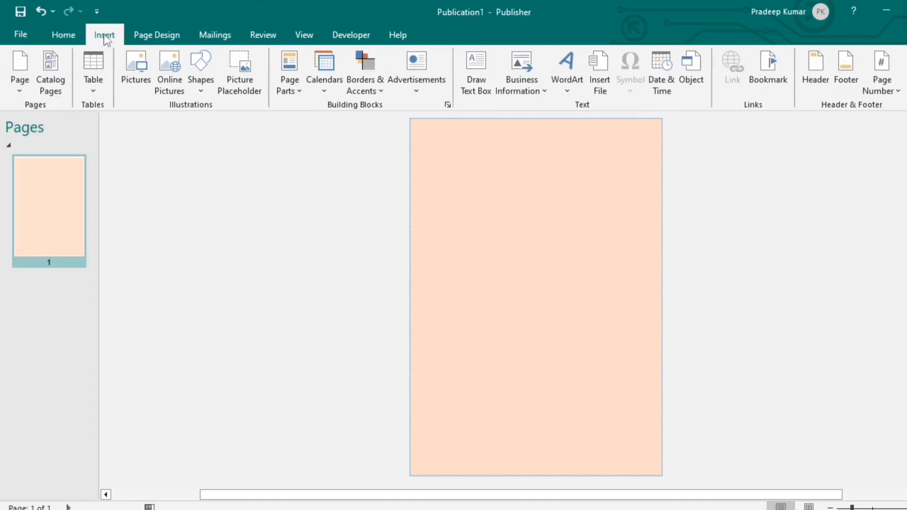
left_click(201, 86)
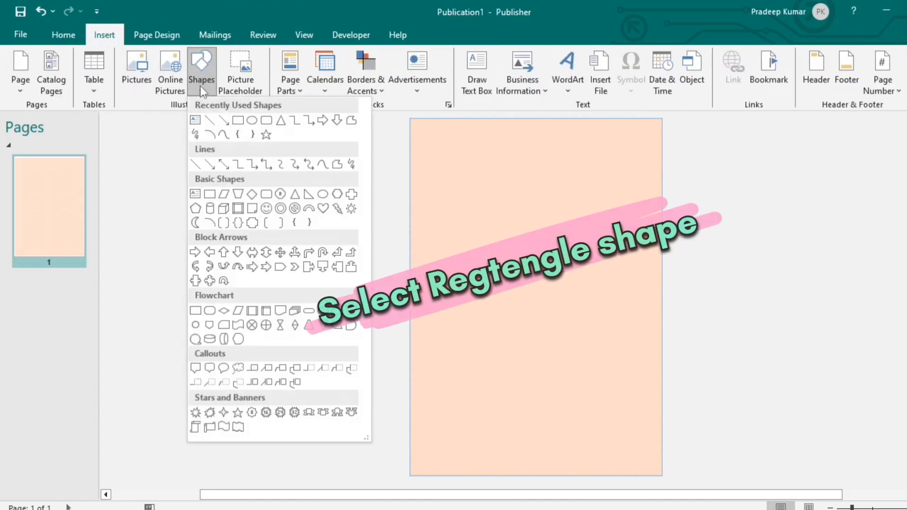
left_click(238, 121)
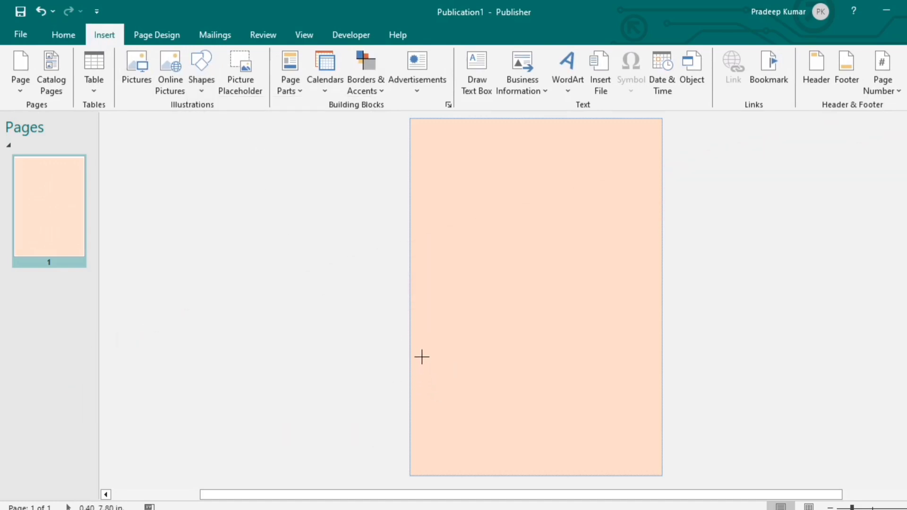
left_click_drag(414, 343, 642, 428)
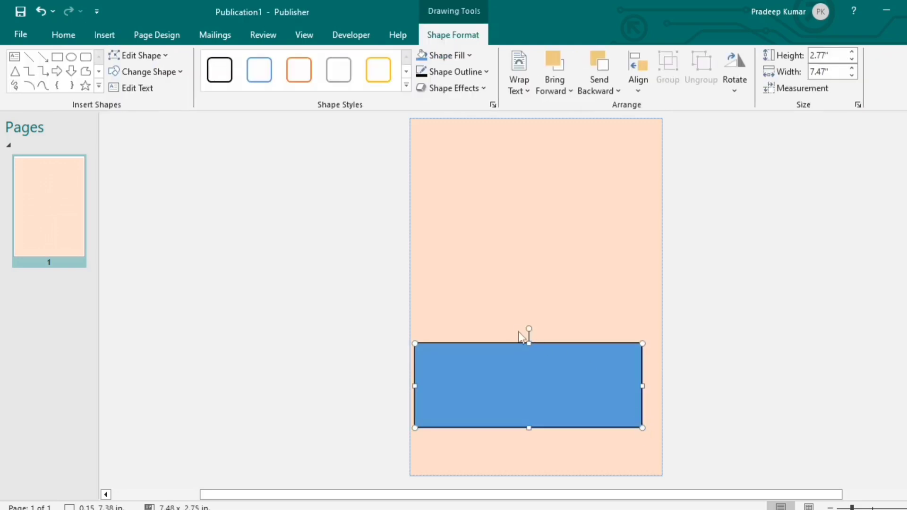
left_click_drag(532, 329, 502, 337)
left_click_drag(537, 375, 548, 330)
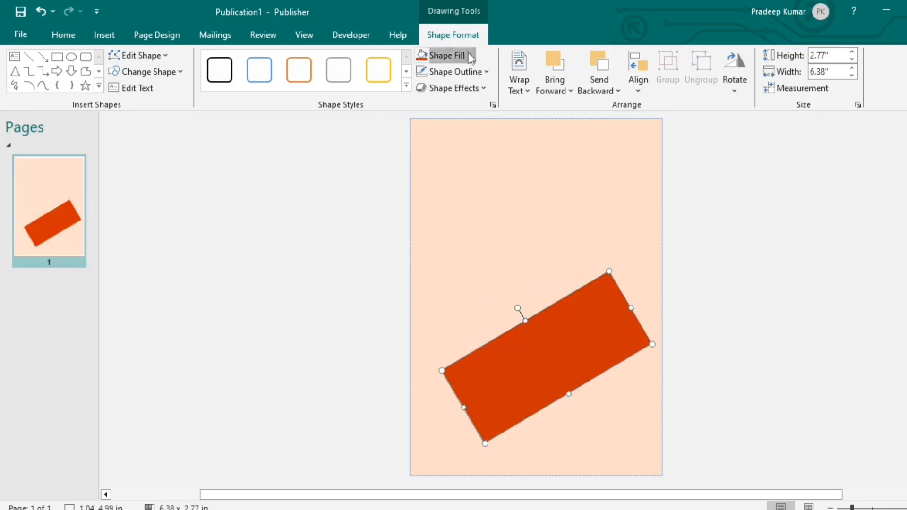
- Fill the tilted rectangle with the custom dark reddish-brown color #8C2100
left_click(465, 57)
left_click(454, 228)
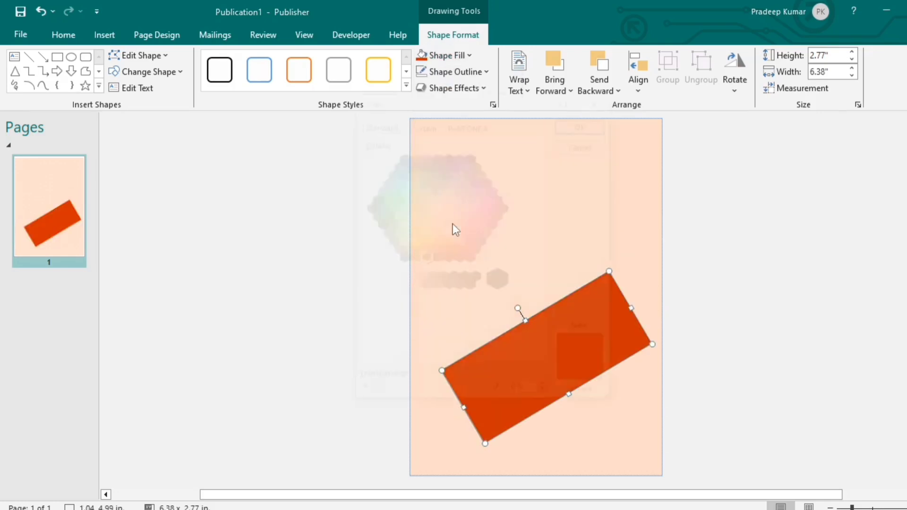
left_click(417, 126)
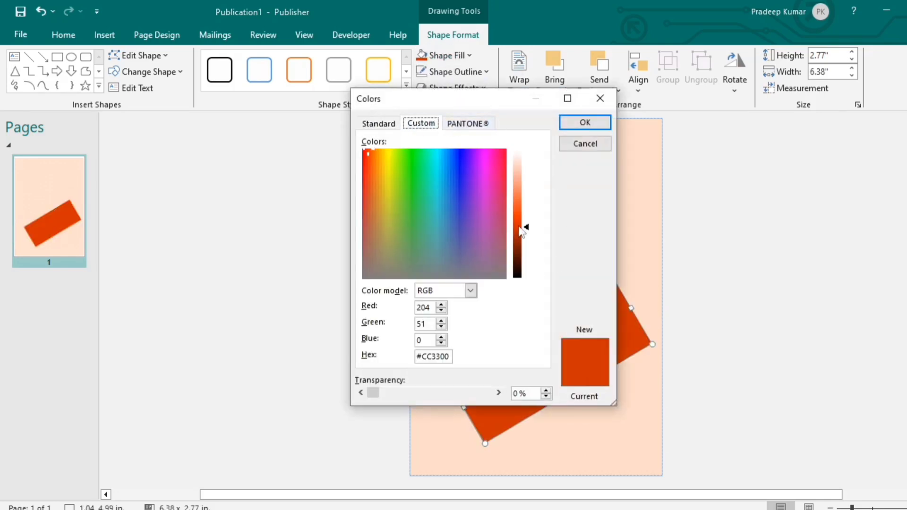
left_click_drag(527, 228, 527, 243)
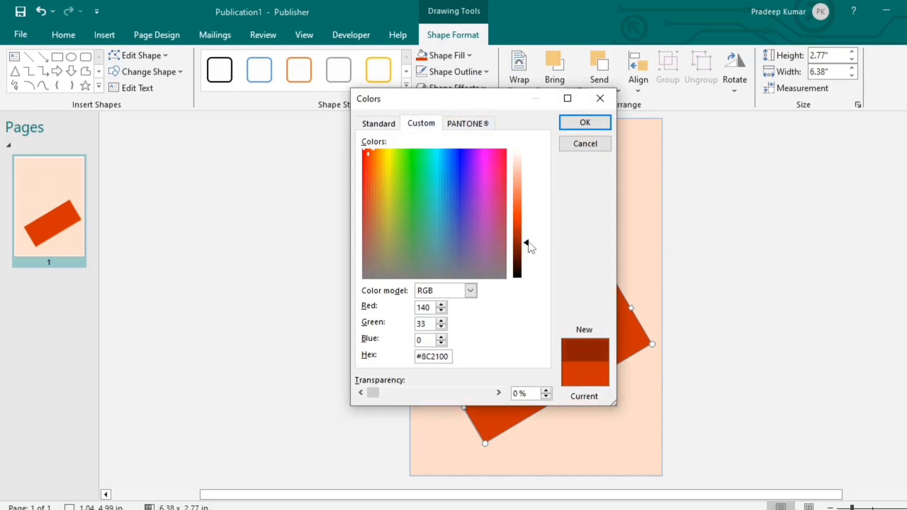
left_click(584, 122)
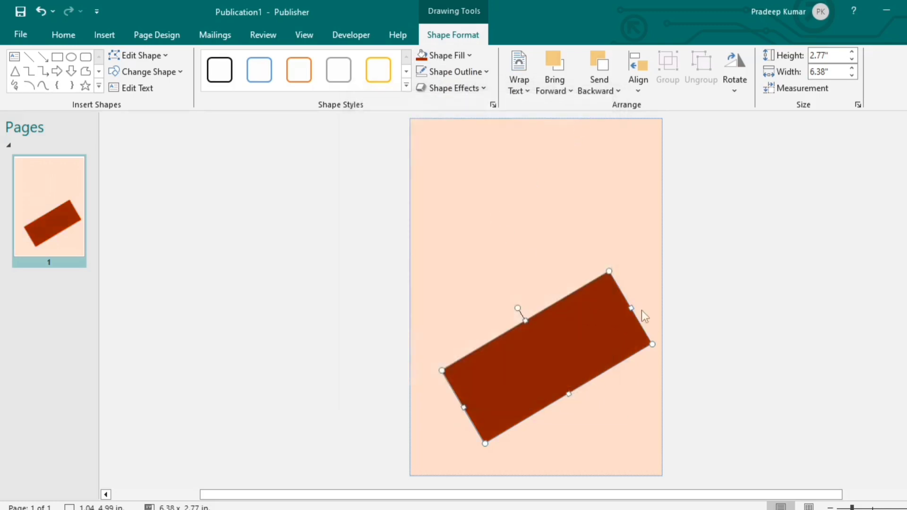
left_click(798, 364)
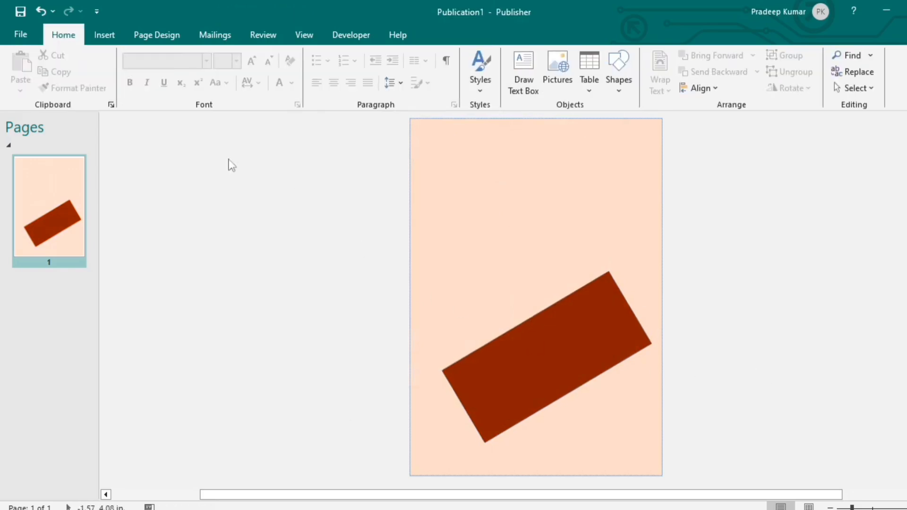
- Draw a second rectangle about 2.61 by 3.33 inches and tilt it to stand on the upper right edge of the brown one
left_click(106, 34)
left_click(201, 80)
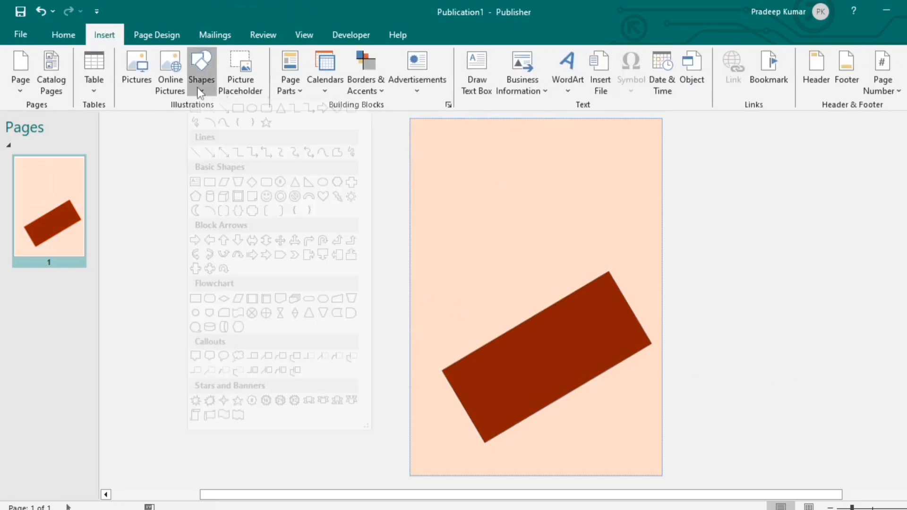
left_click(238, 121)
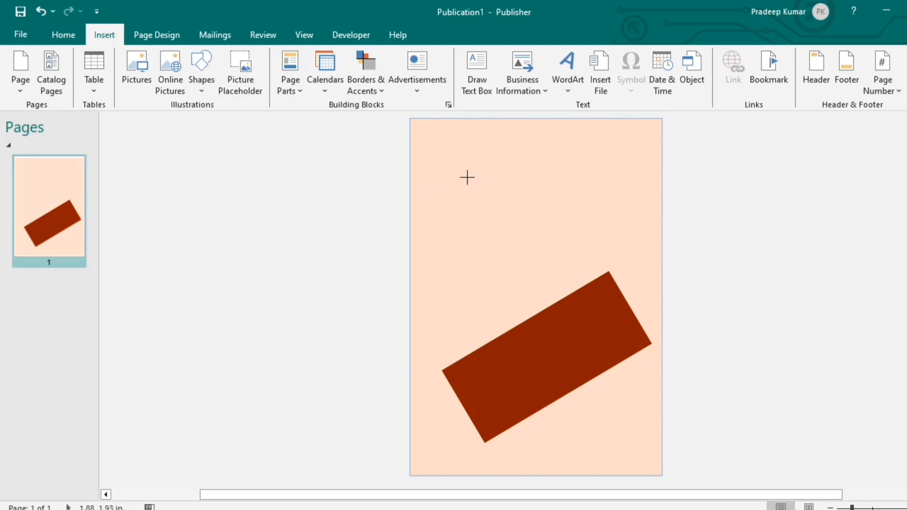
left_click_drag(467, 178, 547, 279)
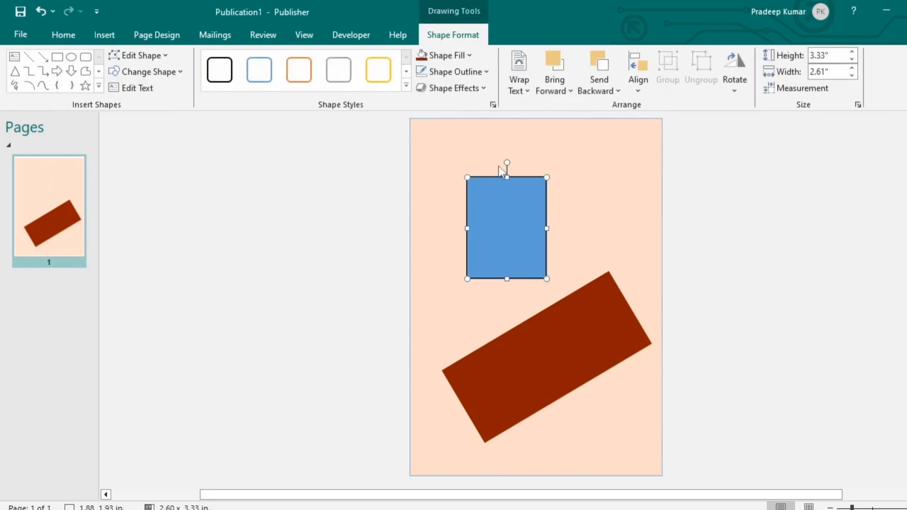
left_click_drag(507, 163, 475, 171)
left_click_drag(521, 242, 548, 254)
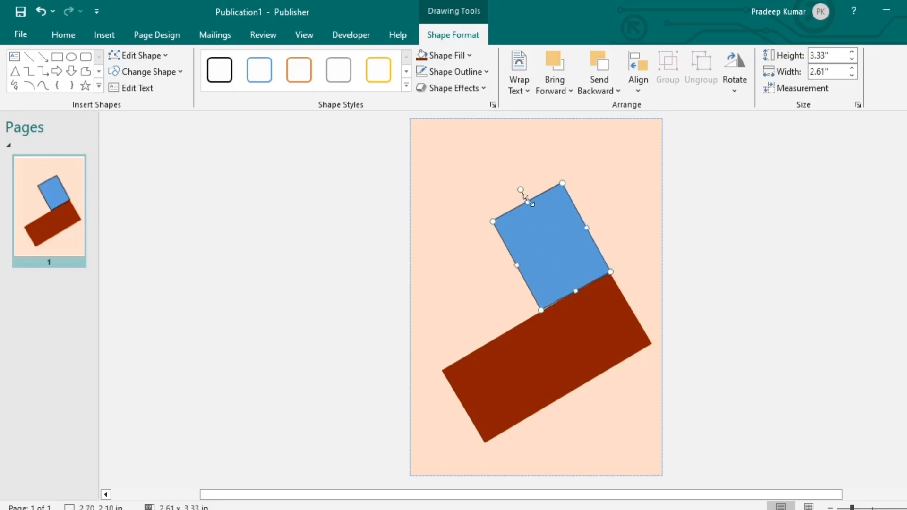
- Enlarge the blue rectangle upward and toward the left to about 3.23 inches wide and 4.4 inches high
left_click_drag(515, 190, 494, 179)
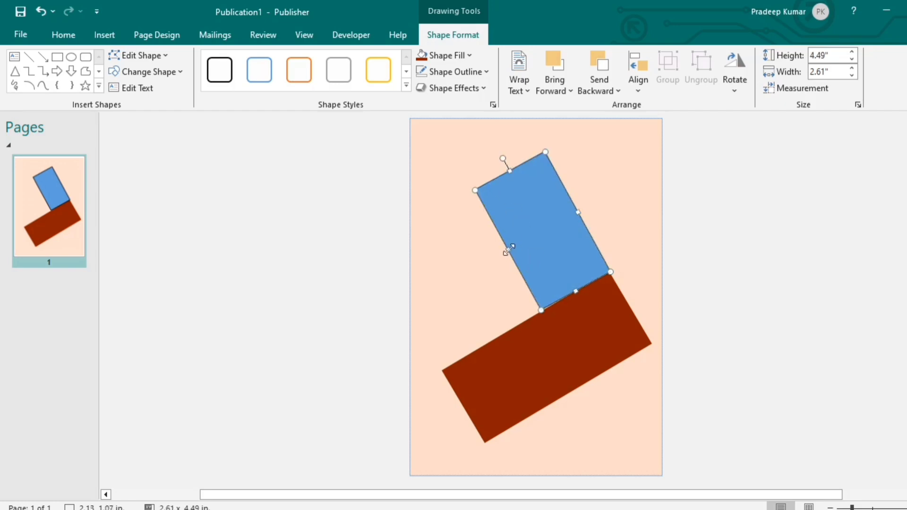
left_click_drag(509, 249, 486, 260)
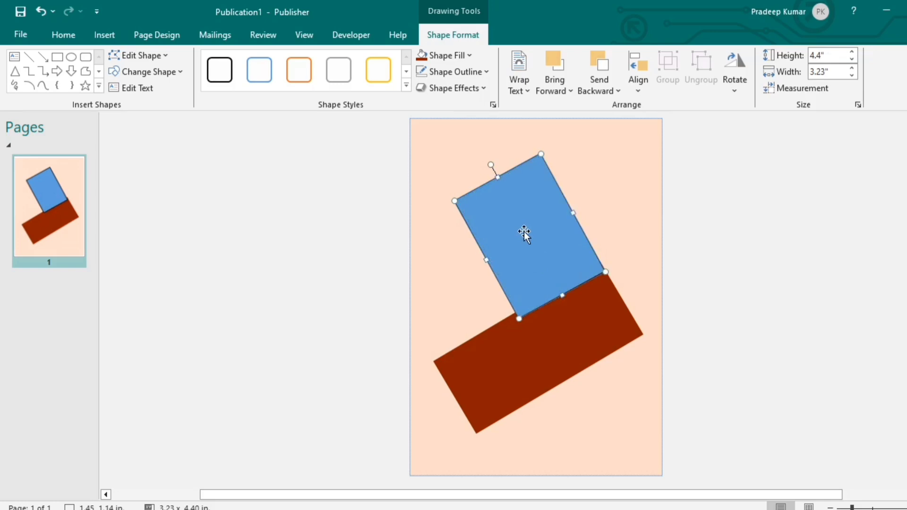
left_click(719, 324)
- Fill the blue rectangle with red and remove its outline
left_click(528, 226)
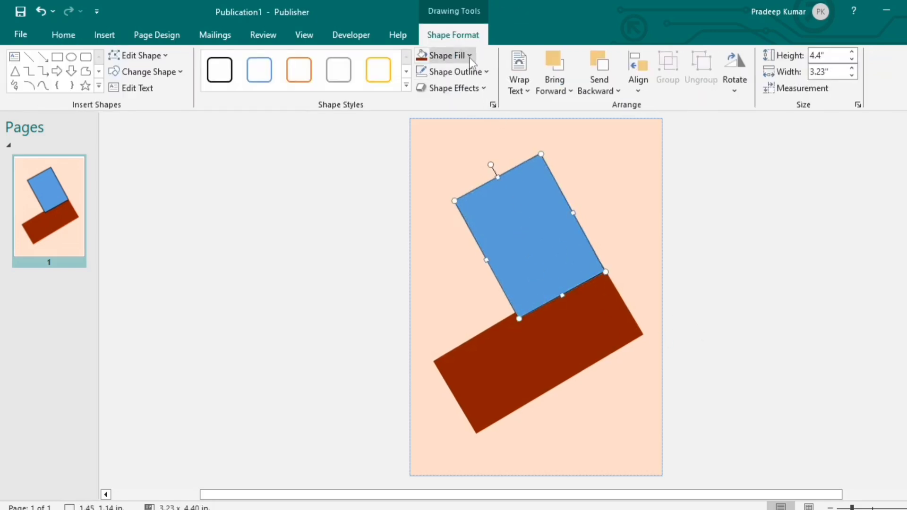
left_click(469, 56)
left_click(435, 166)
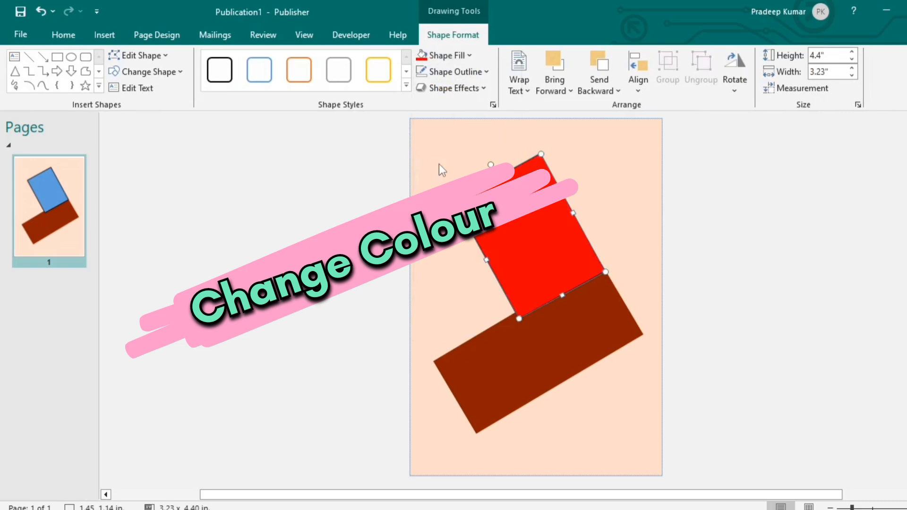
left_click(753, 251)
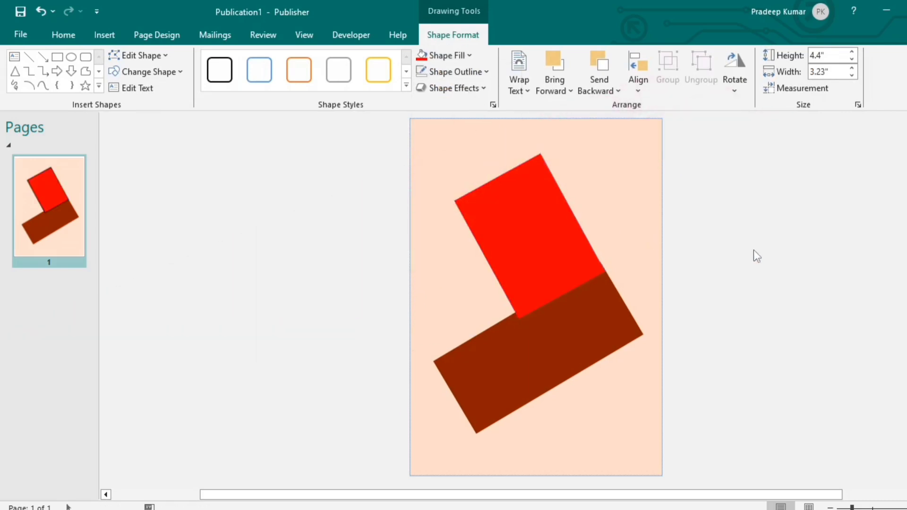
- Send the red rectangle backward so that it lies behind the brown rectangle
left_click(554, 266)
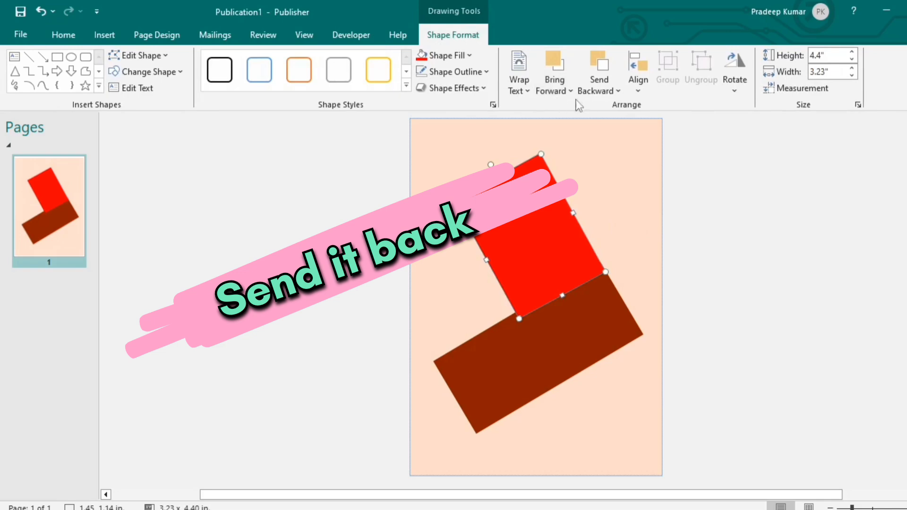
left_click(596, 80)
left_click(608, 107)
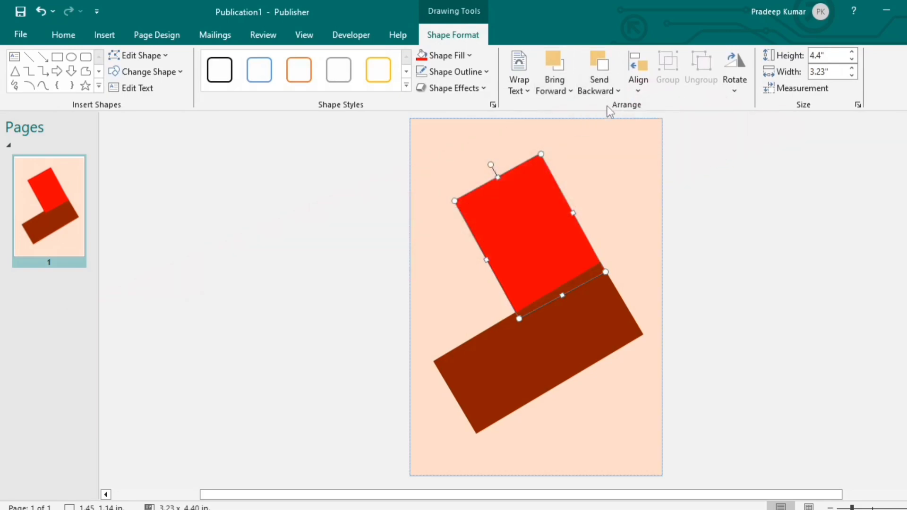
- Draw a third rectangle about 1.95 by 2 inches, tilt it like the others and place it over the red rectangle's lower right corner
left_click(639, 212)
left_click(104, 35)
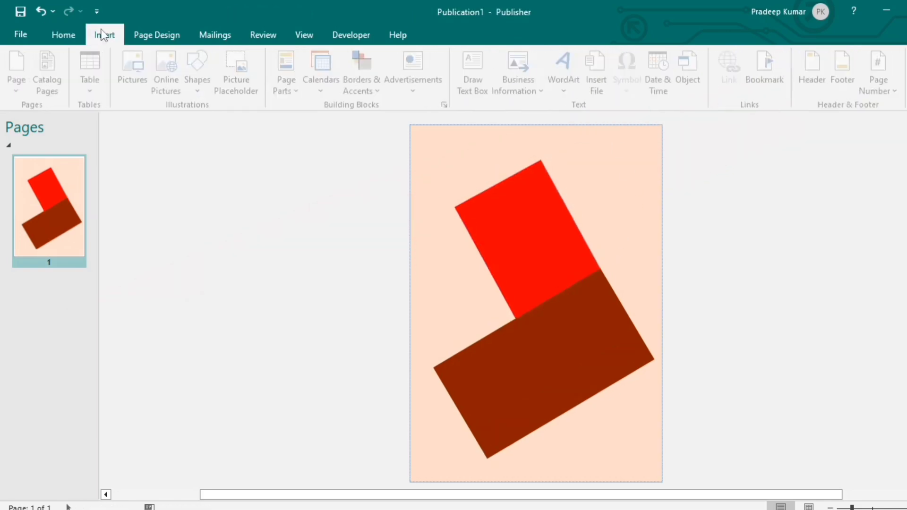
left_click(202, 75)
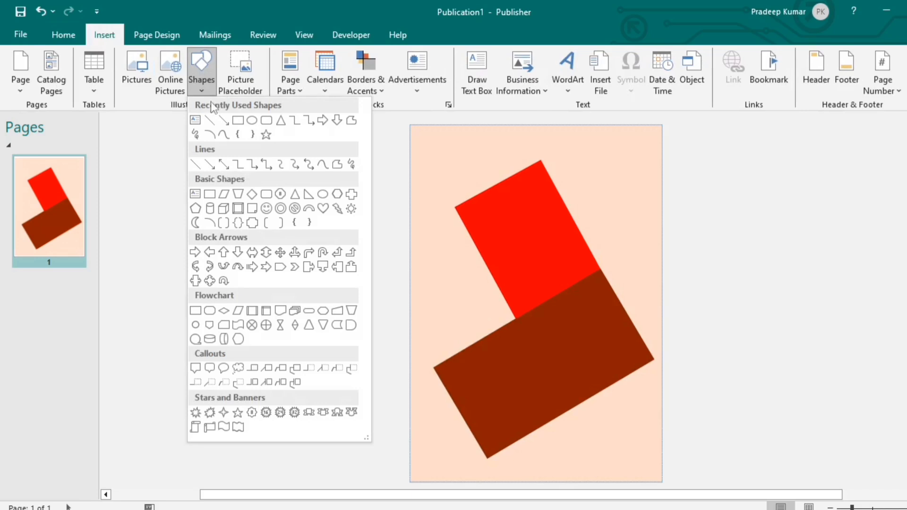
left_click(241, 129)
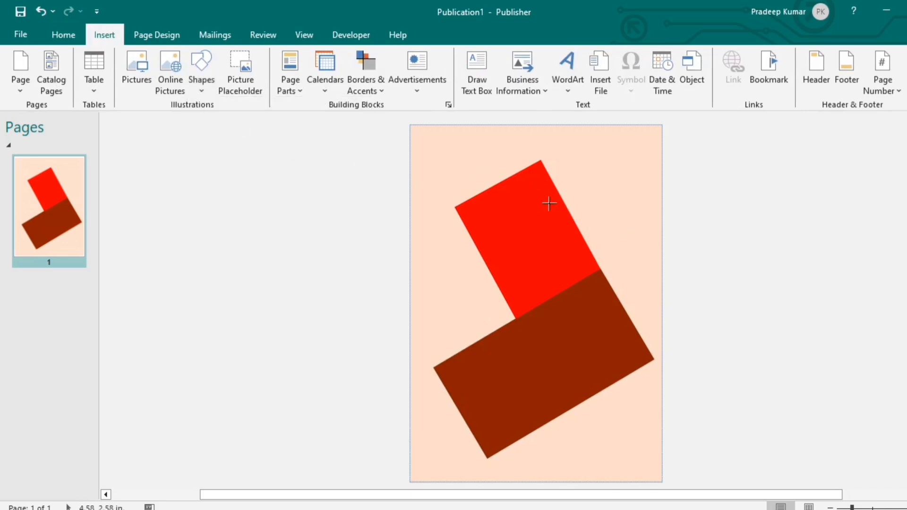
left_click_drag(555, 198, 615, 259)
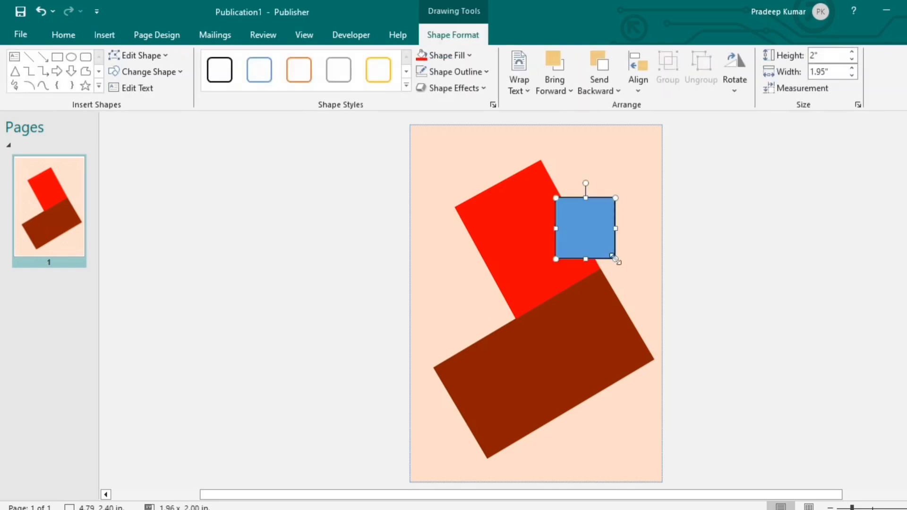
left_click_drag(594, 184, 617, 206)
left_click_drag(587, 233, 608, 265)
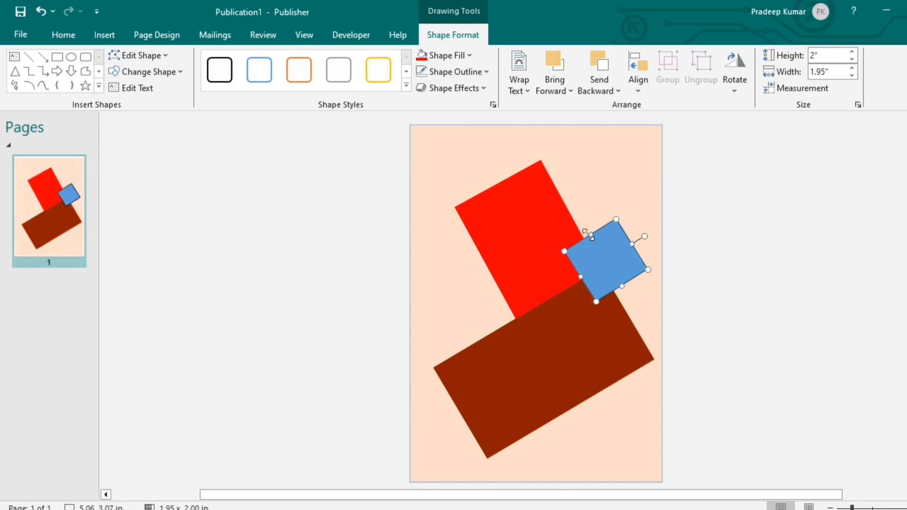
- Enlarge the small blue rectangle to about 2.43 inches wide and 2.55 inches high, extending it over the red rectangle
left_click_drag(587, 233, 572, 223)
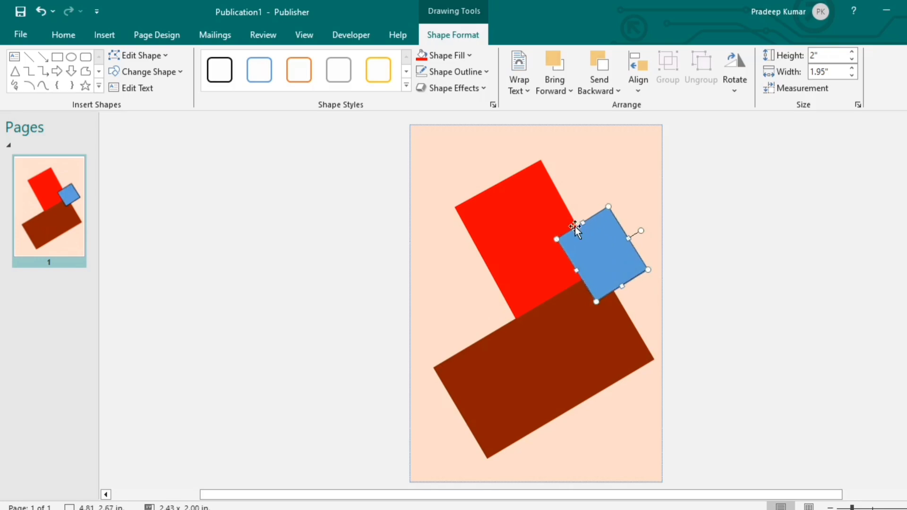
left_click_drag(575, 269, 567, 274)
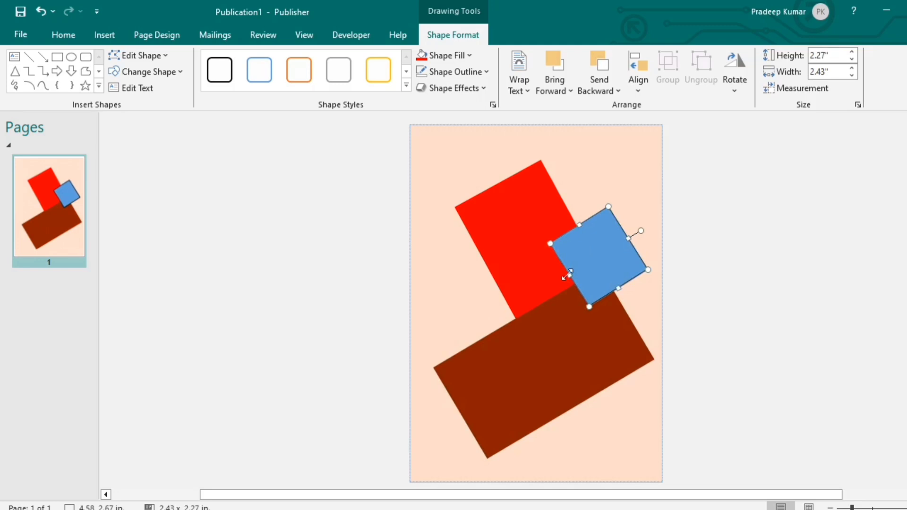
left_click_drag(563, 277, 558, 280)
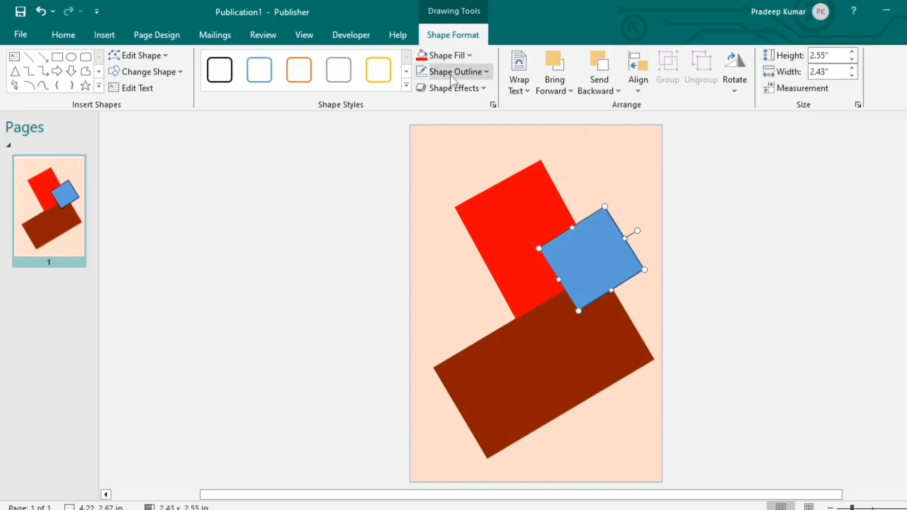
- Fill the small blue rectangle with black and remove its outline
left_click(468, 57)
left_click(420, 87)
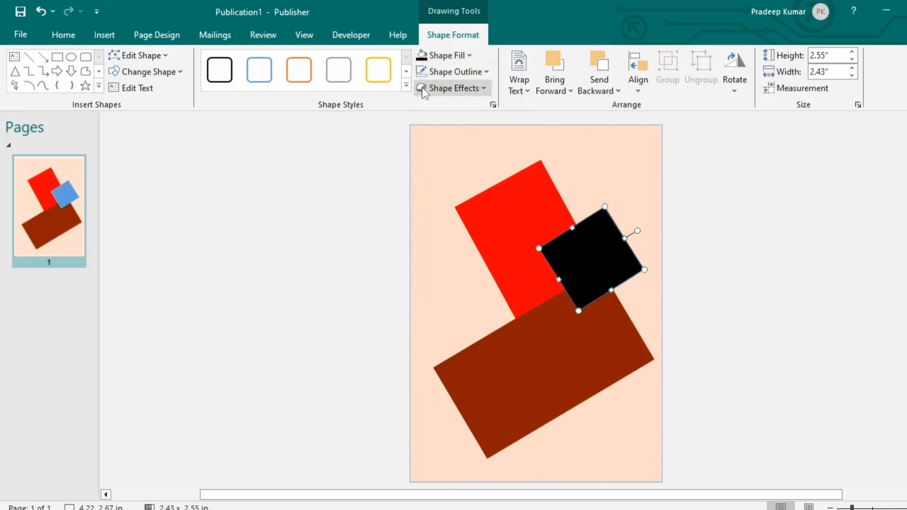
left_click(799, 246)
- Duplicate the black square onto the brown rectangle's upper left part and enlarge the copy to about 4 by 4.21 inches
left_click(587, 260)
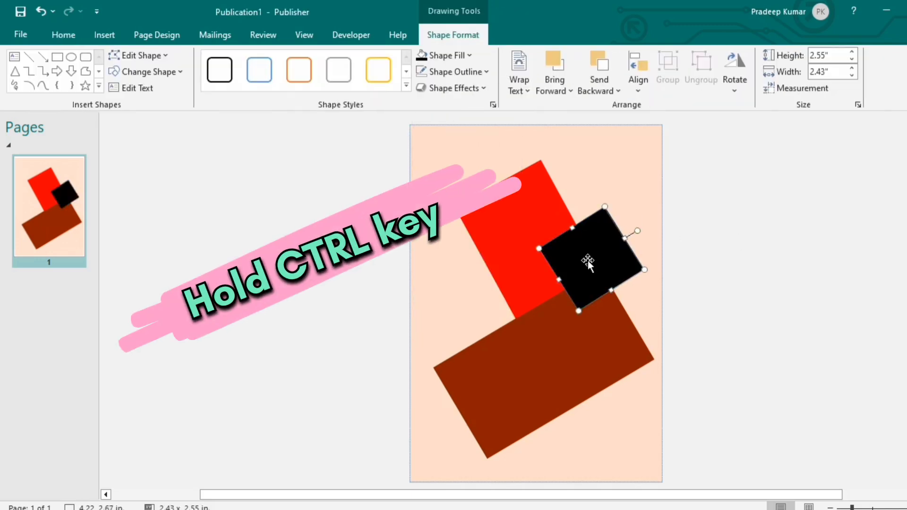
left_click_drag(587, 260, 467, 327)
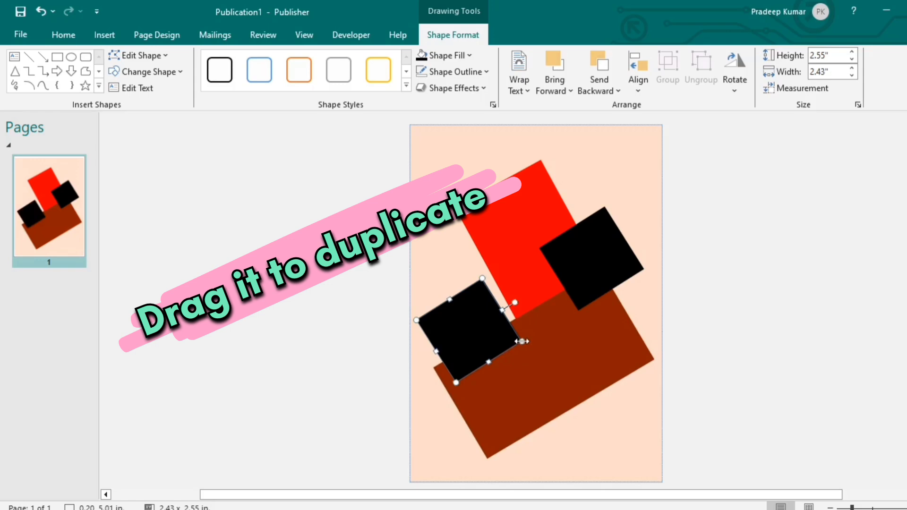
left_click_drag(522, 341, 590, 355)
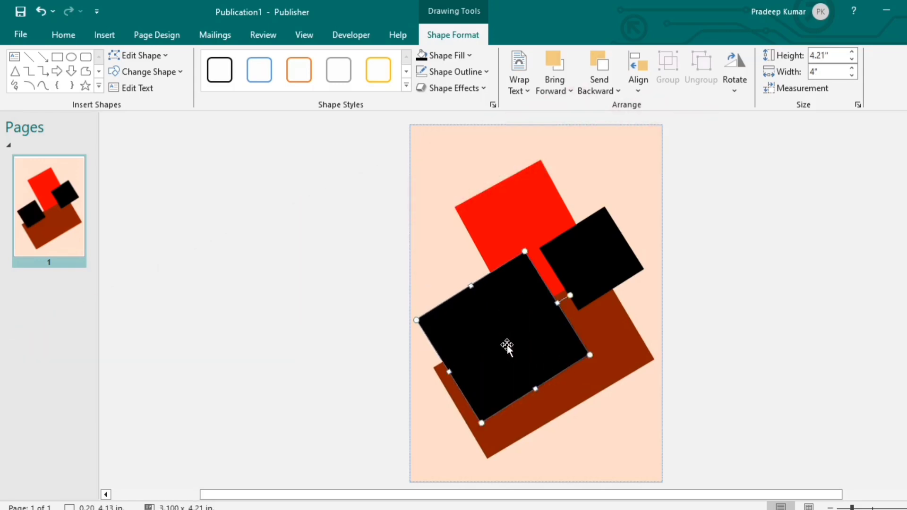
left_click_drag(506, 344, 505, 330)
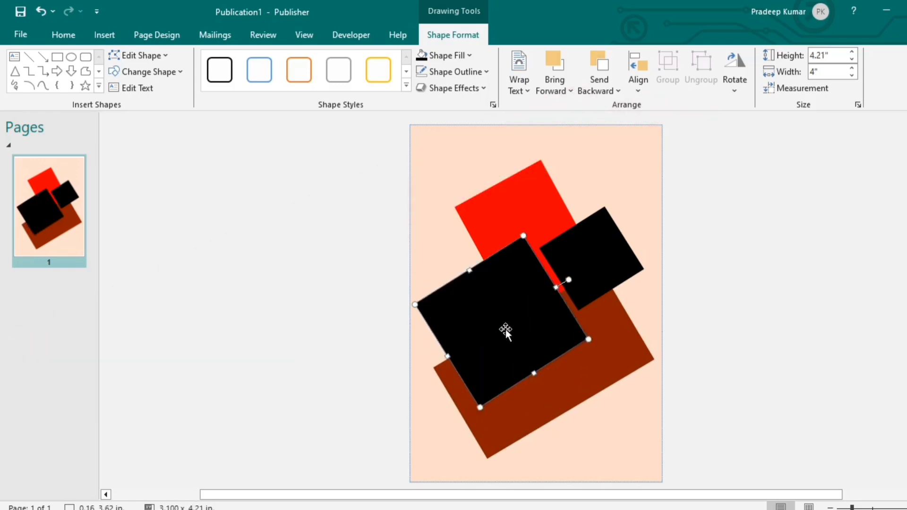
- Reduce the large black square's height to about 3.58 inches and shift the square slightly up and left
left_click_drag(557, 288, 549, 293)
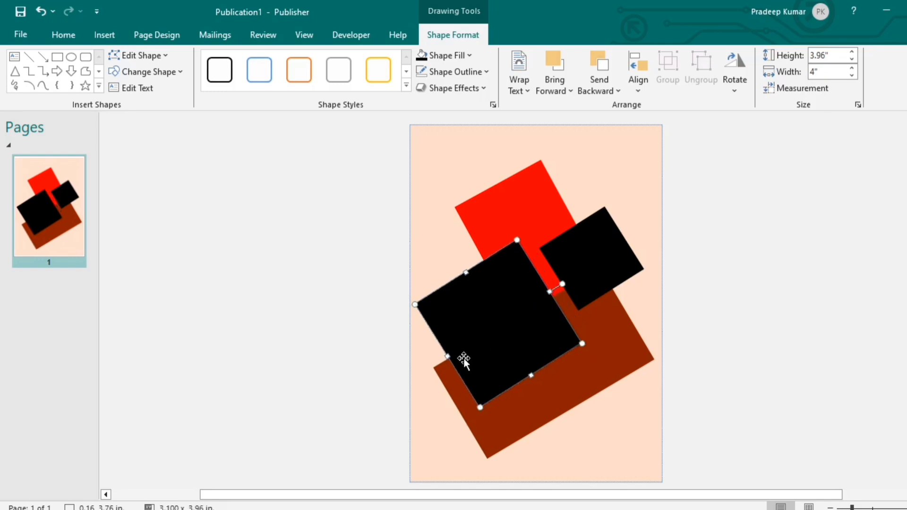
left_click_drag(448, 357, 458, 353)
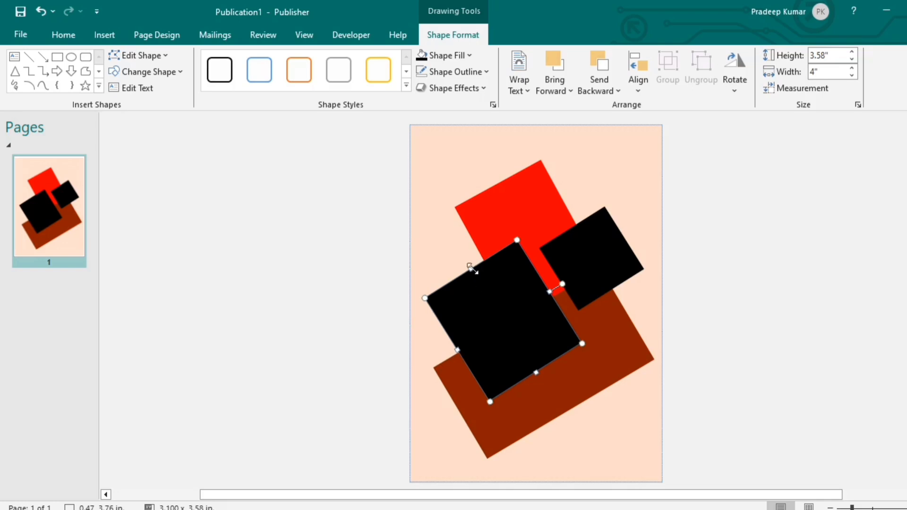
left_click_drag(472, 268, 467, 258)
key("Escape")
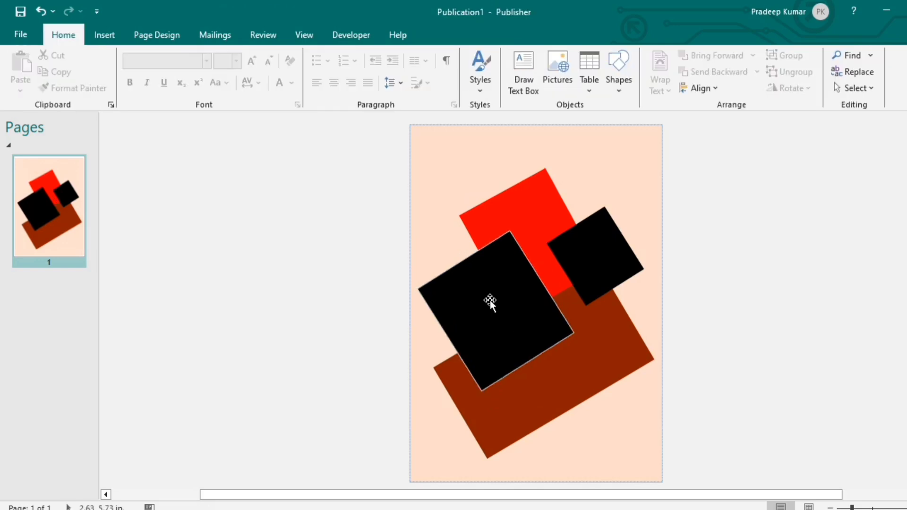
- Copy the large black square and paste the duplicate on top of it
right_click(489, 300)
left_click(523, 326)
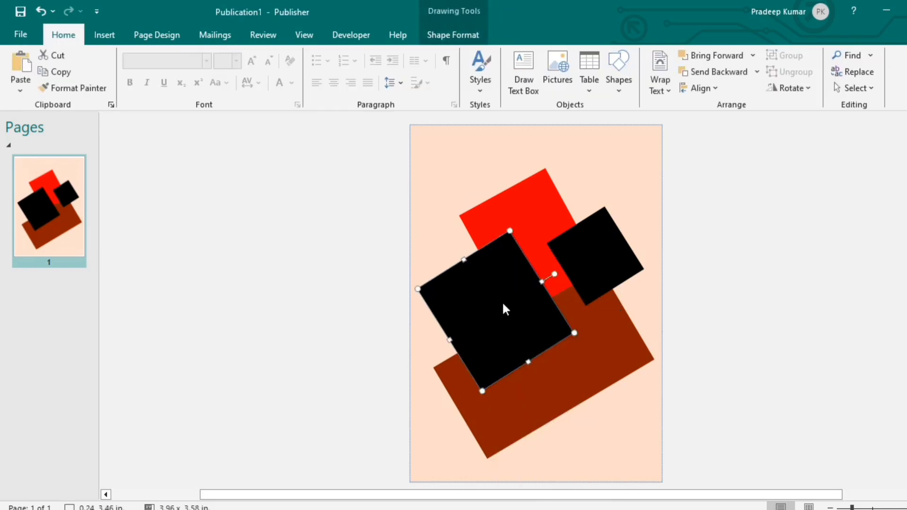
right_click(502, 301)
left_click(535, 365)
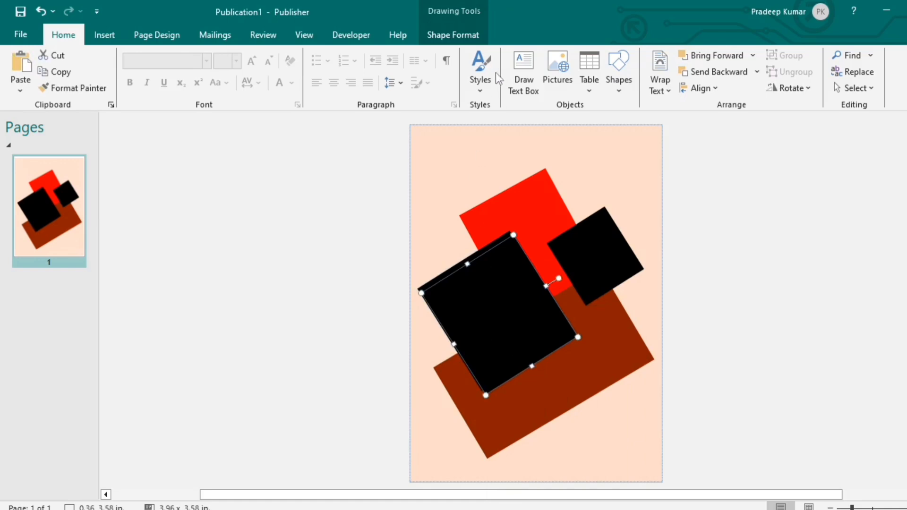
- Fill the pasted square with the blue scheme color
left_click(453, 34)
left_click(466, 54)
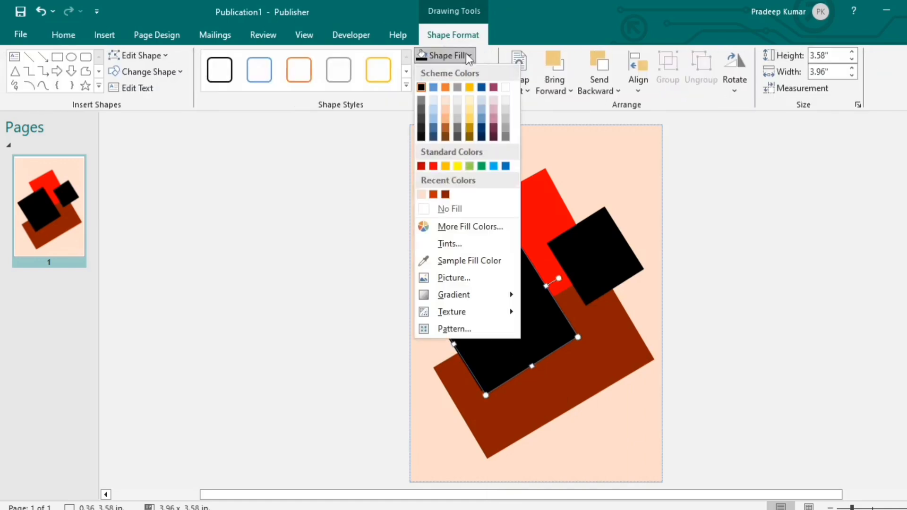
left_click(433, 87)
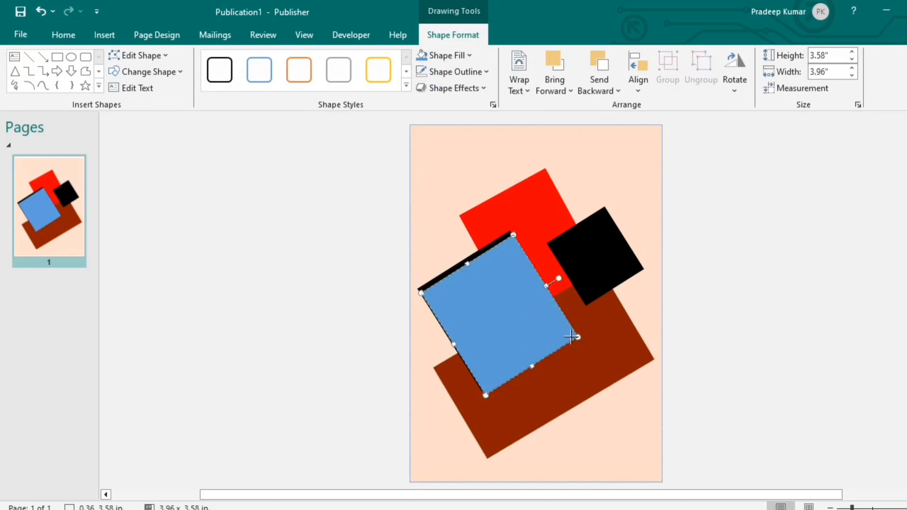
- Shrink the blue square to about 3.41 by 3.09 inches and center it within the large black square to leave an even border
left_click_drag(572, 336, 562, 335)
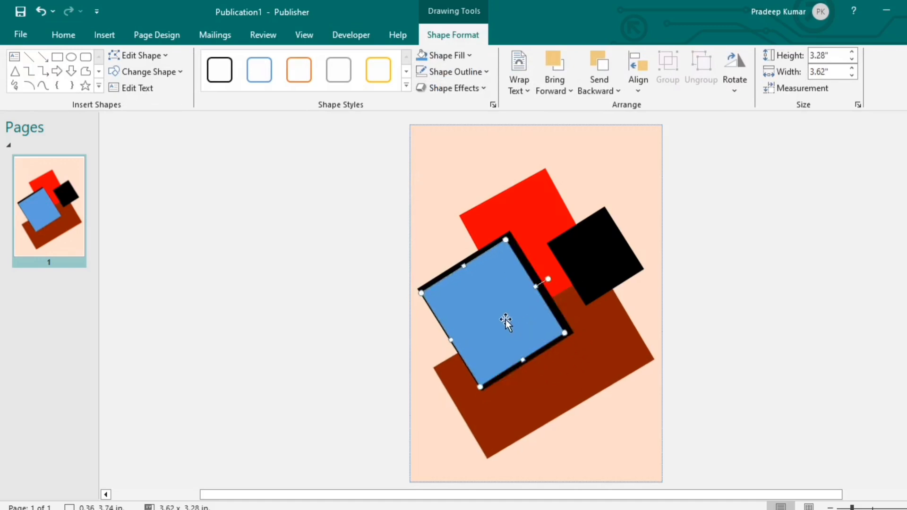
key("Right")
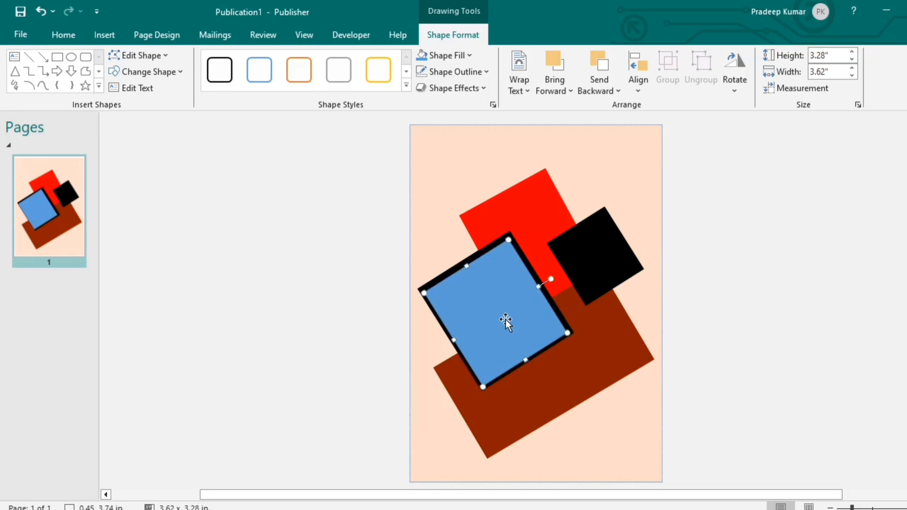
left_click_drag(567, 332, 565, 330)
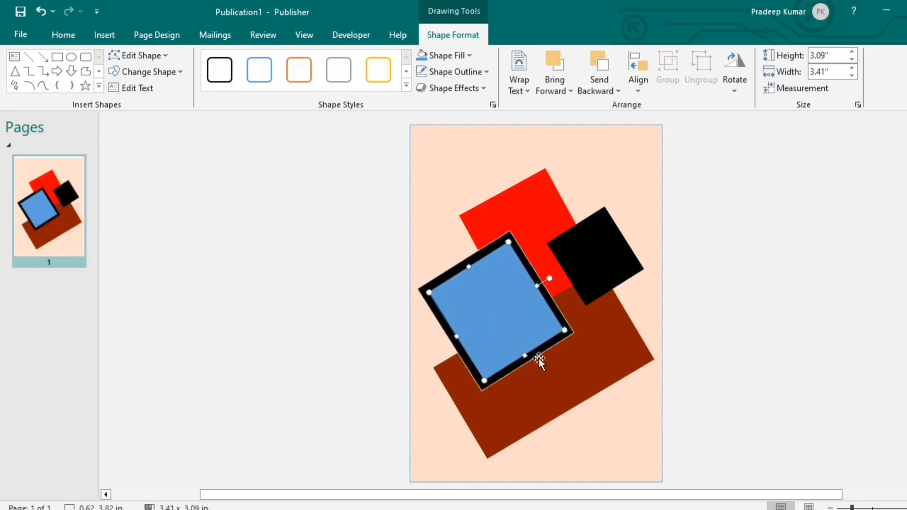
key("ctrl+z")
key("ctrl+z")
key("ctrl+z")
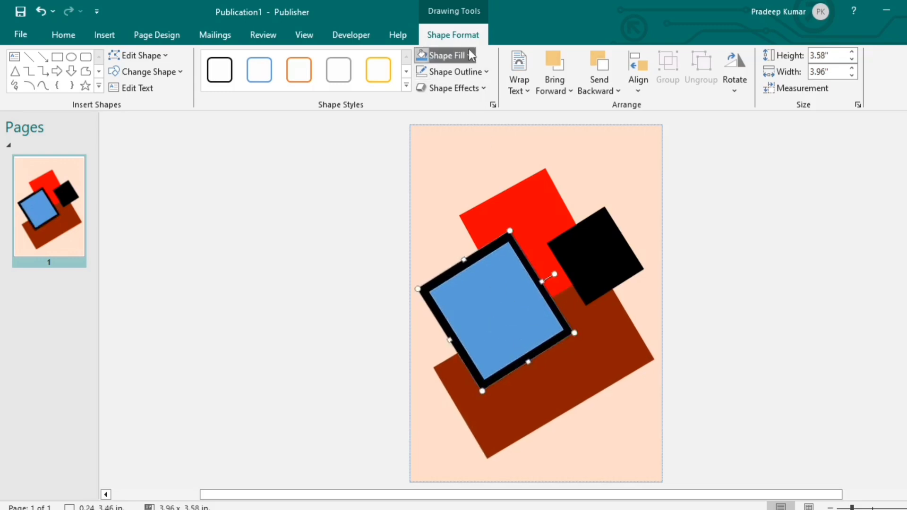
- Fill the large black square behind the blue one with white
left_click(471, 55)
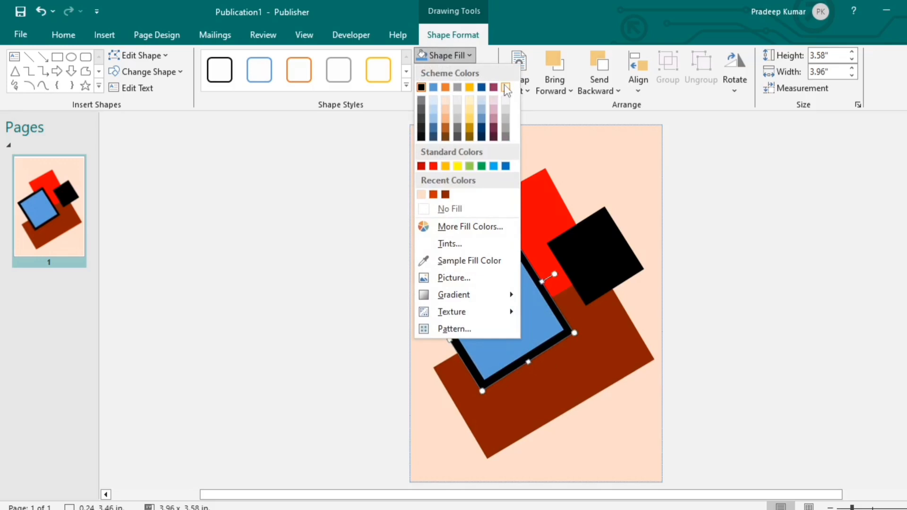
left_click(505, 87)
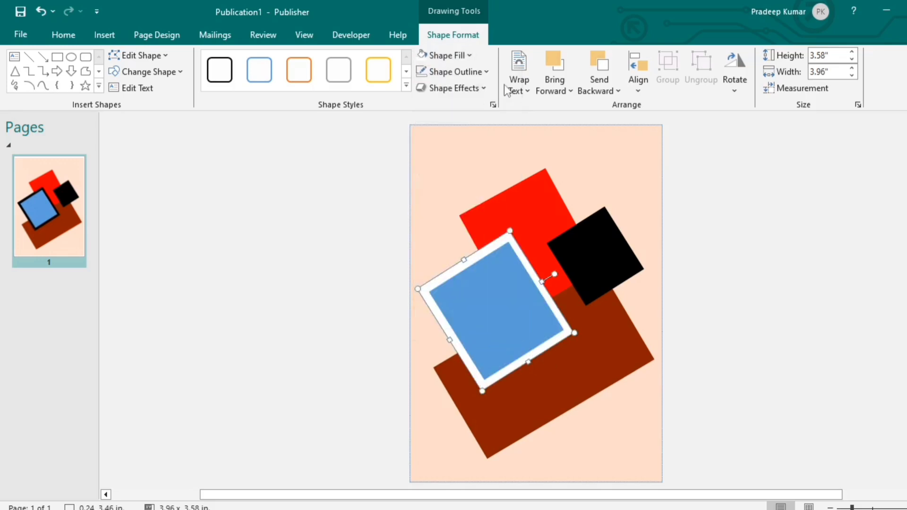
left_click(844, 296)
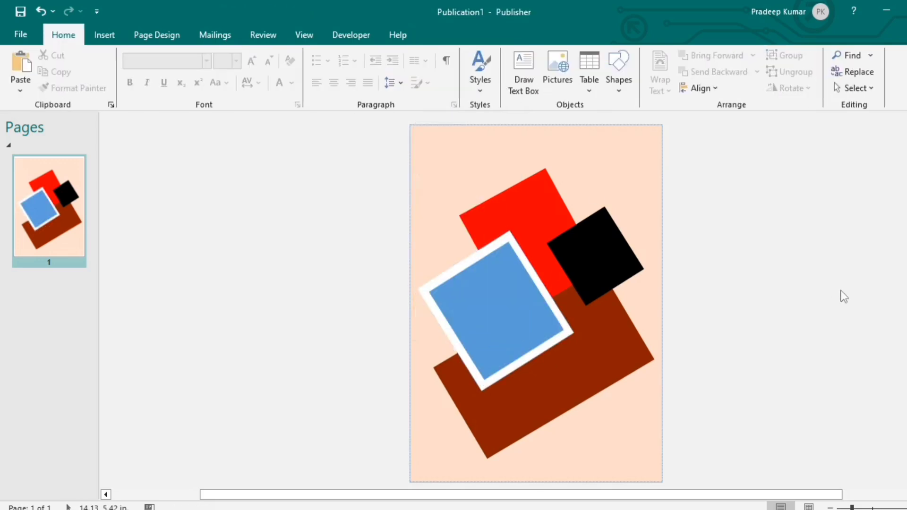
- Set the blue square's fill to a picture, using the city street photo from a file, and apply the formatting
right_click(485, 296)
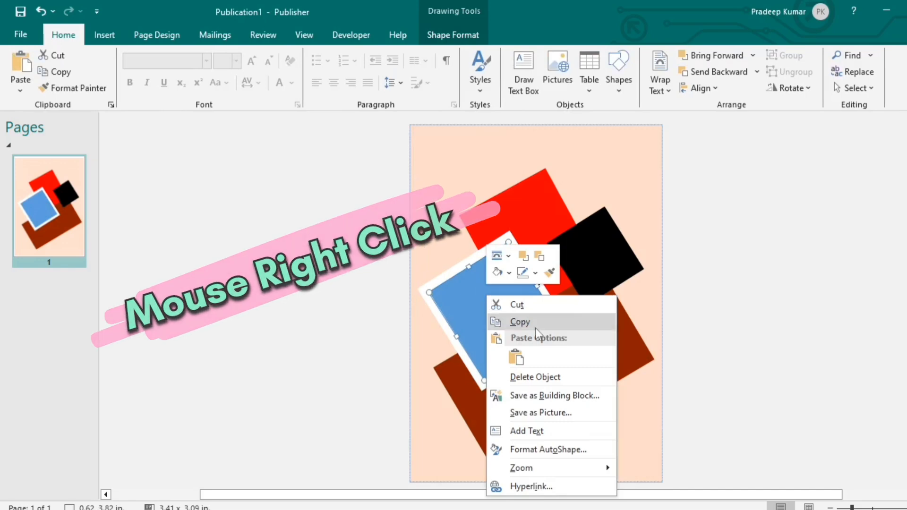
left_click(532, 448)
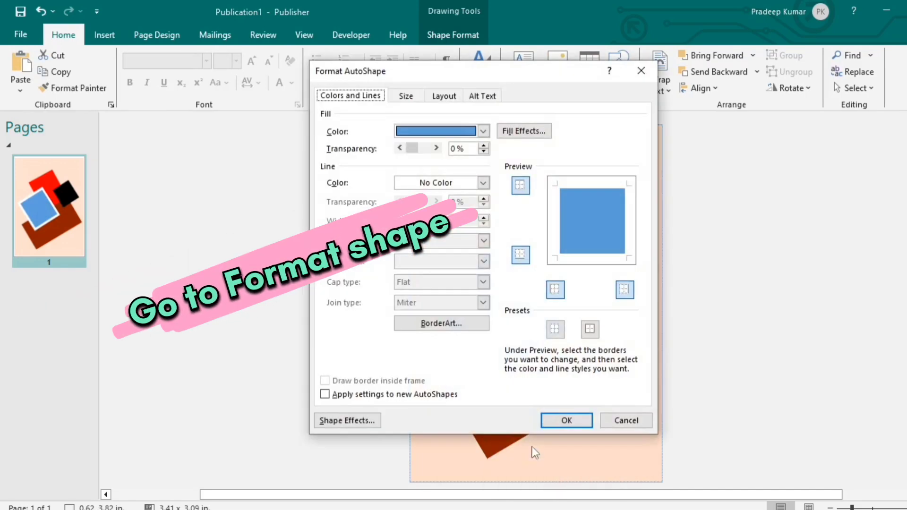
left_click(349, 421)
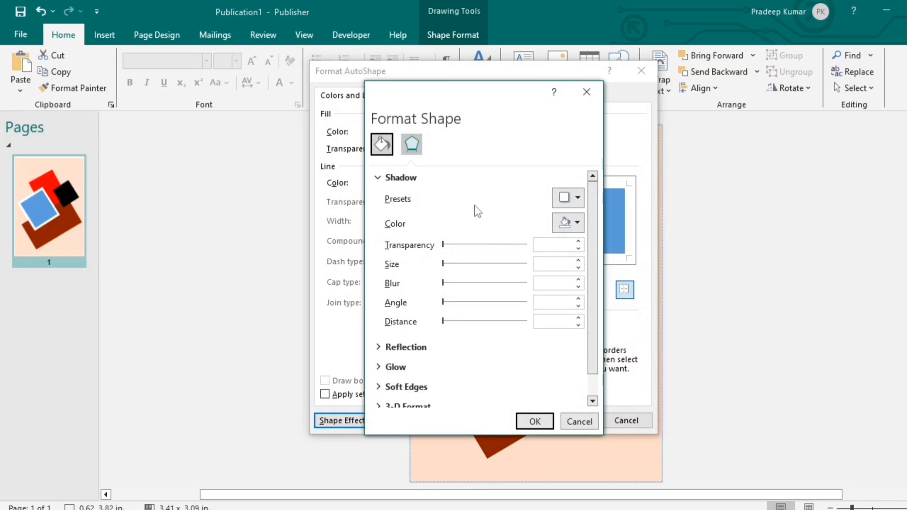
left_click(381, 149)
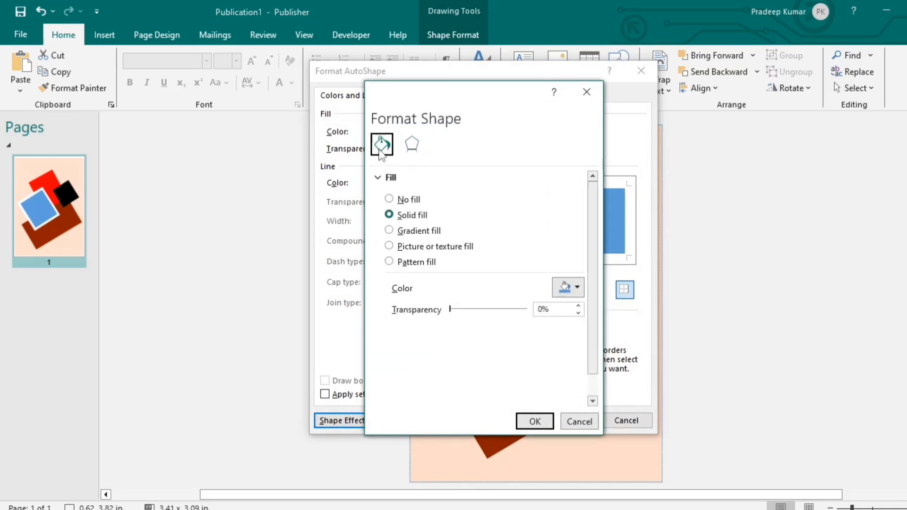
left_click(421, 246)
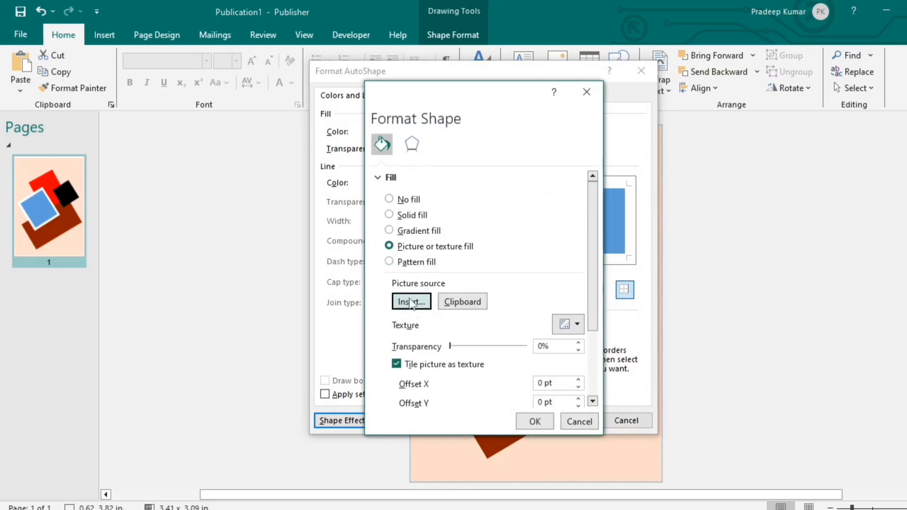
left_click(410, 302)
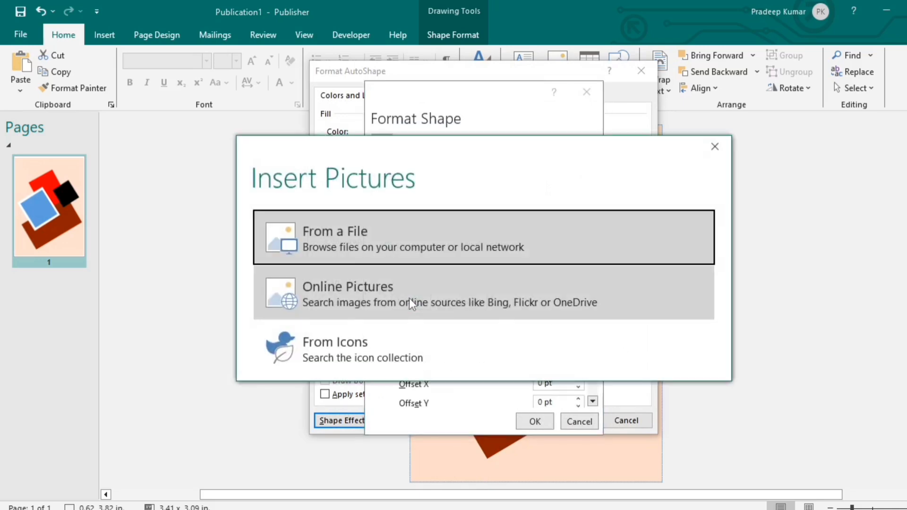
left_click(375, 234)
left_click(350, 318)
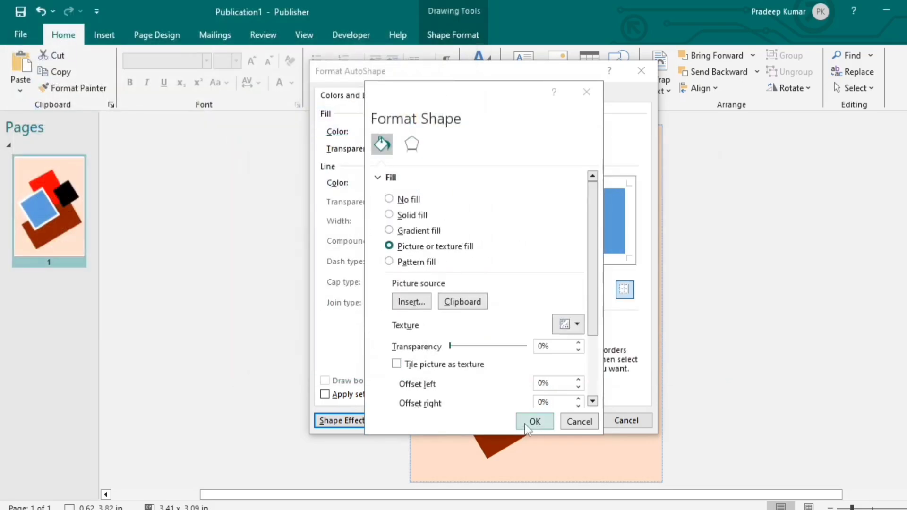
left_click(525, 425)
left_click(569, 419)
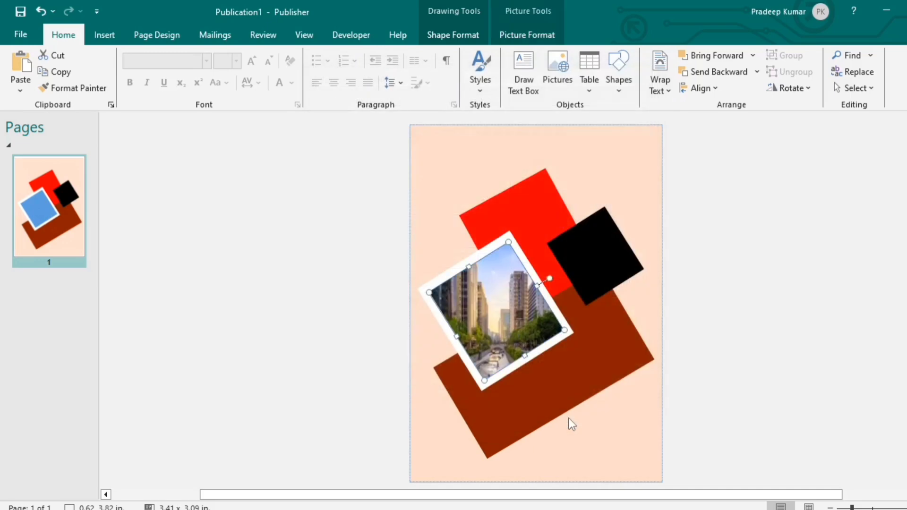
- Copy the city photo square and paste a duplicate of it onto the page
left_click(769, 343)
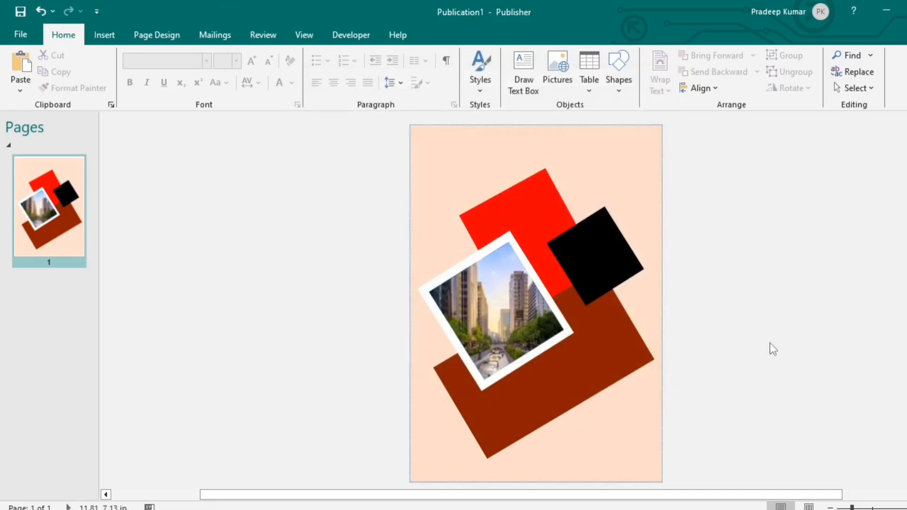
right_click(478, 295)
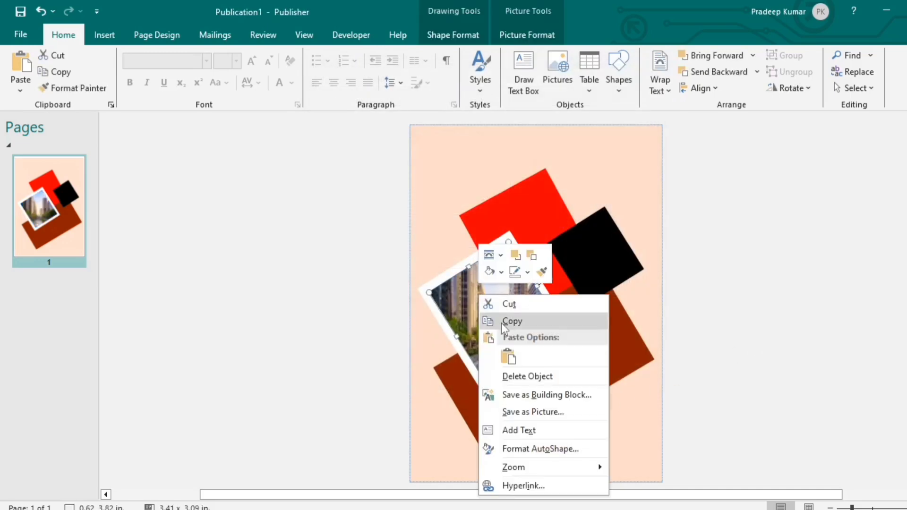
left_click(501, 321)
right_click(504, 302)
left_click(534, 364)
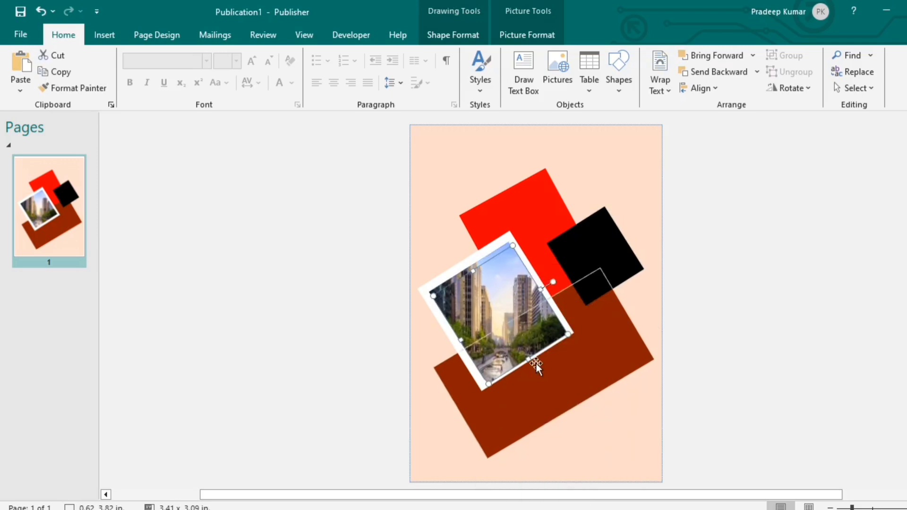
- Fill the pasted copy of the photo square with black
left_click(444, 36)
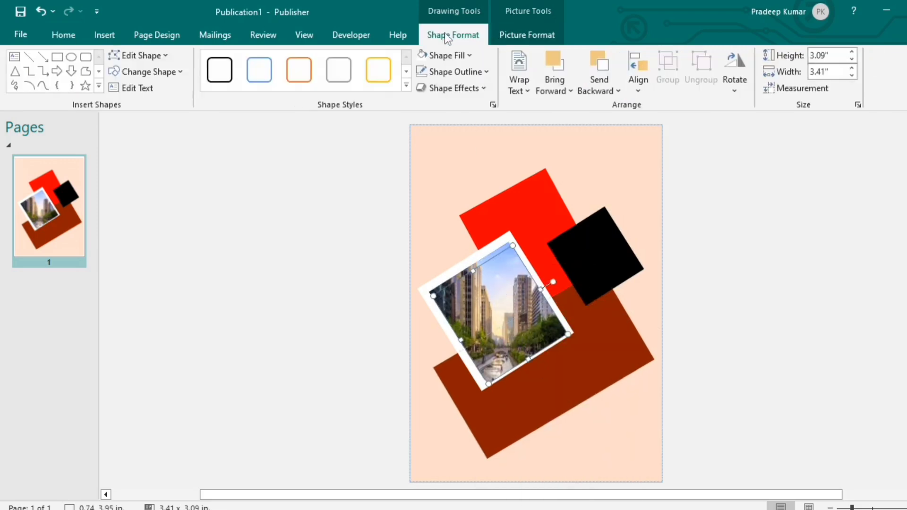
left_click(469, 55)
left_click(421, 87)
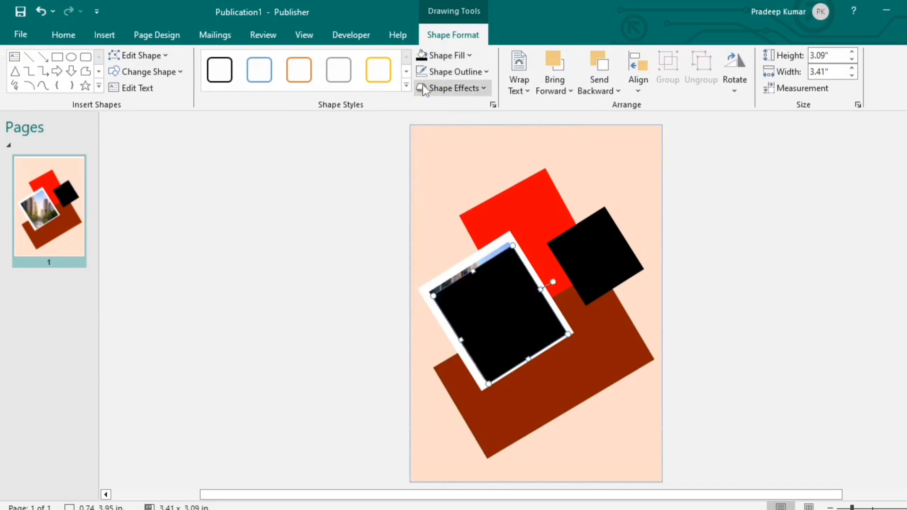
- Set the solid fill transparency of the black square over the photo to 61% and apply the formatting
left_click(493, 105)
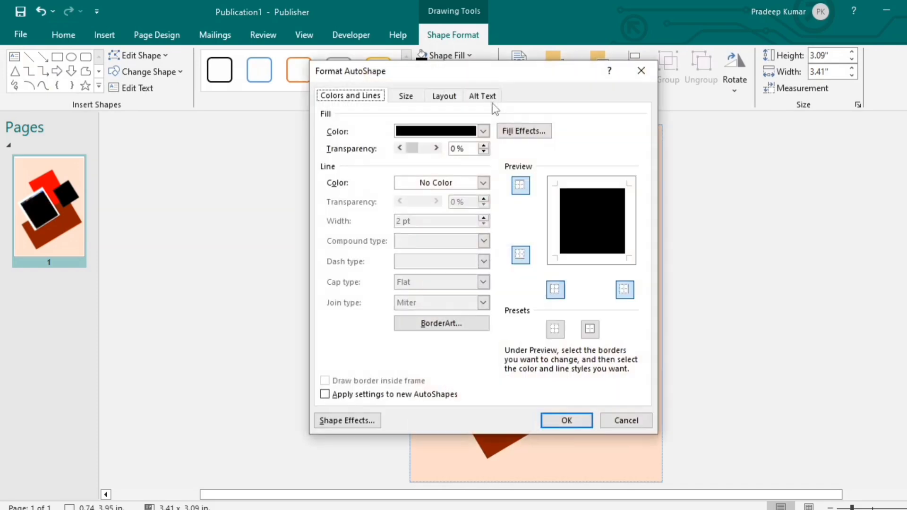
left_click(350, 420)
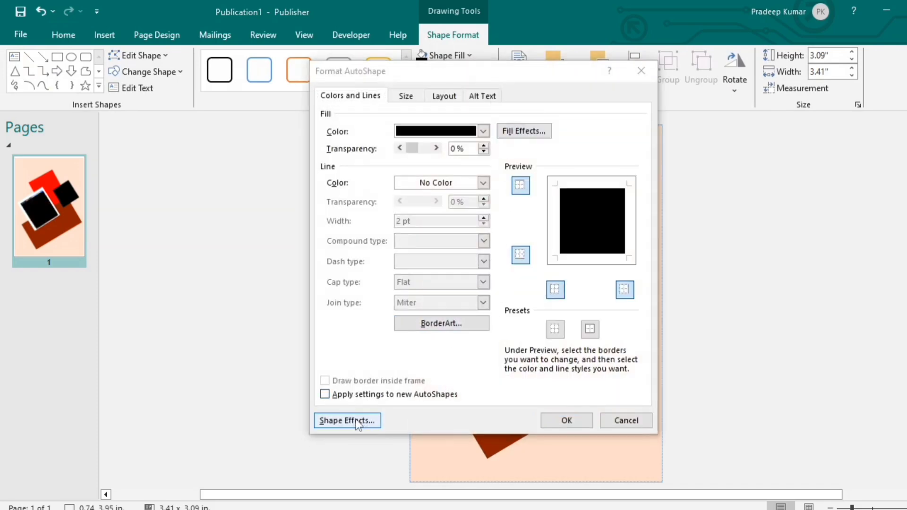
left_click(382, 144)
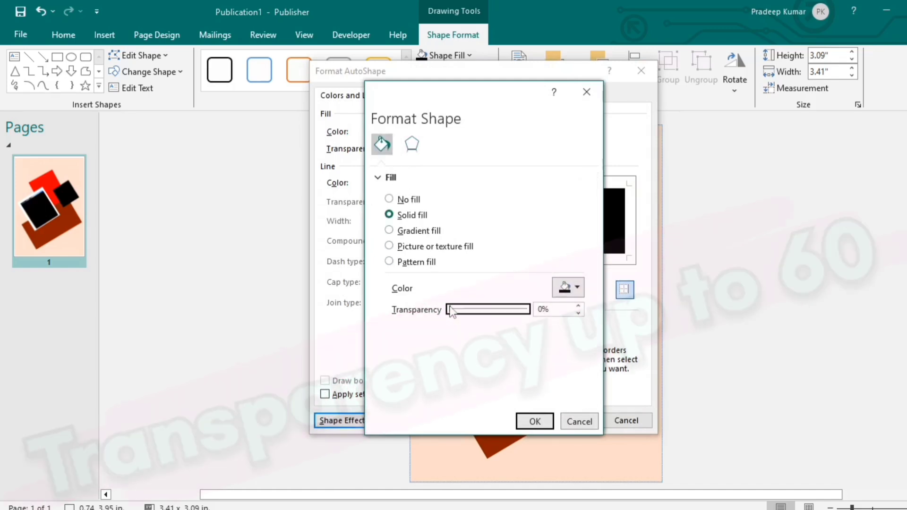
left_click_drag(450, 309, 502, 314)
left_click(533, 421)
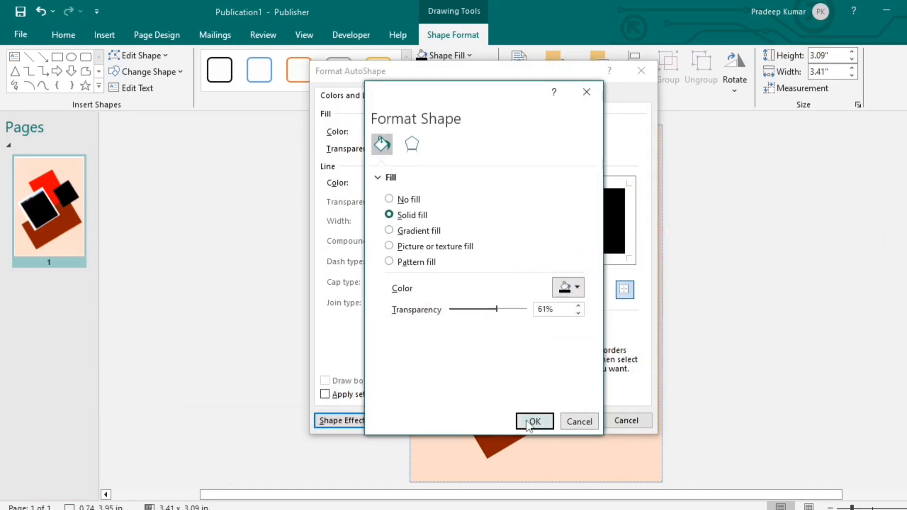
left_click(568, 421)
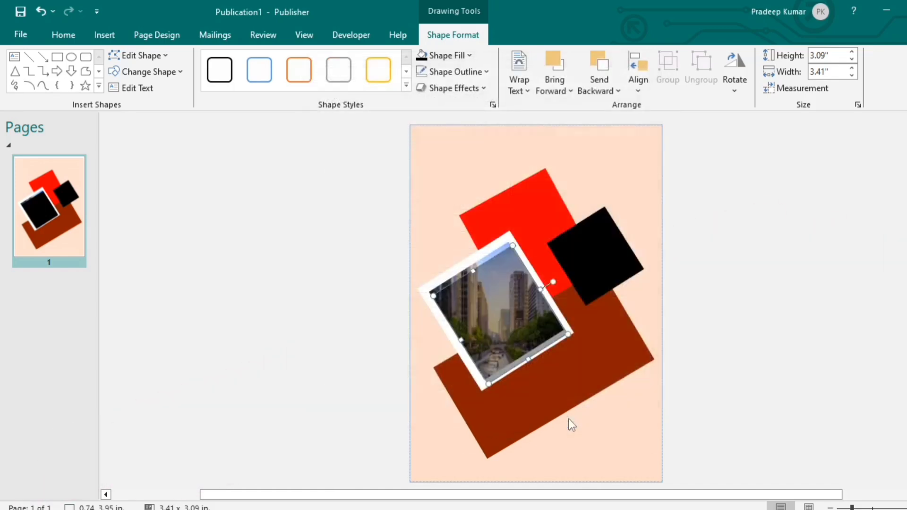
left_click(755, 341)
- Nudge the semi-transparent black square upward to line it up with the city photo, and check the alignment up close
left_click(507, 304)
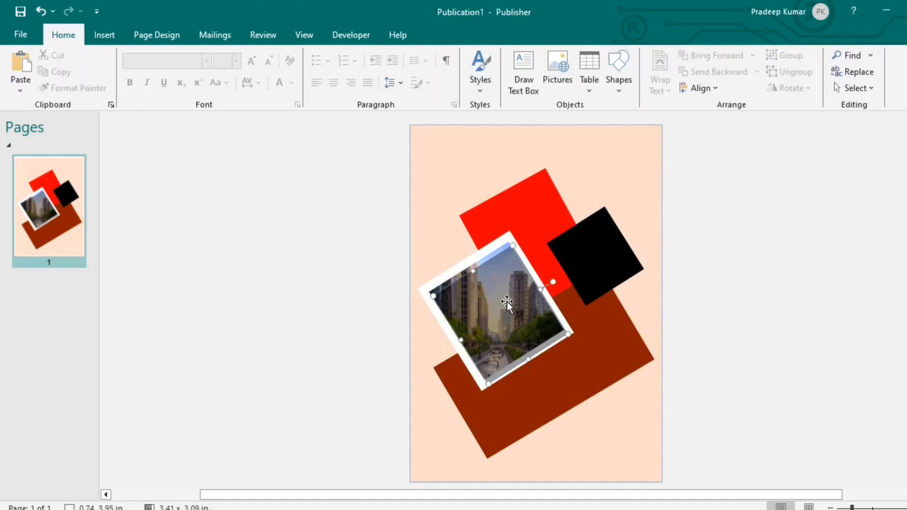
key("Up")
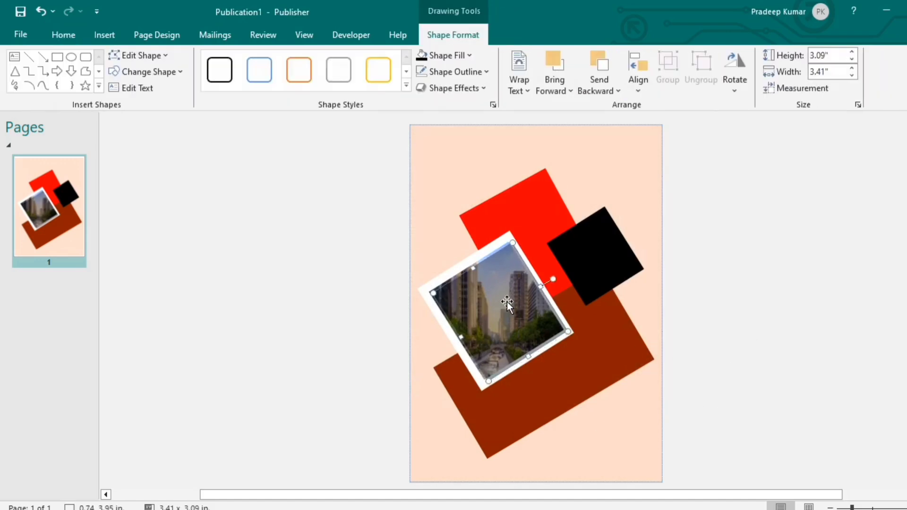
key("Up")
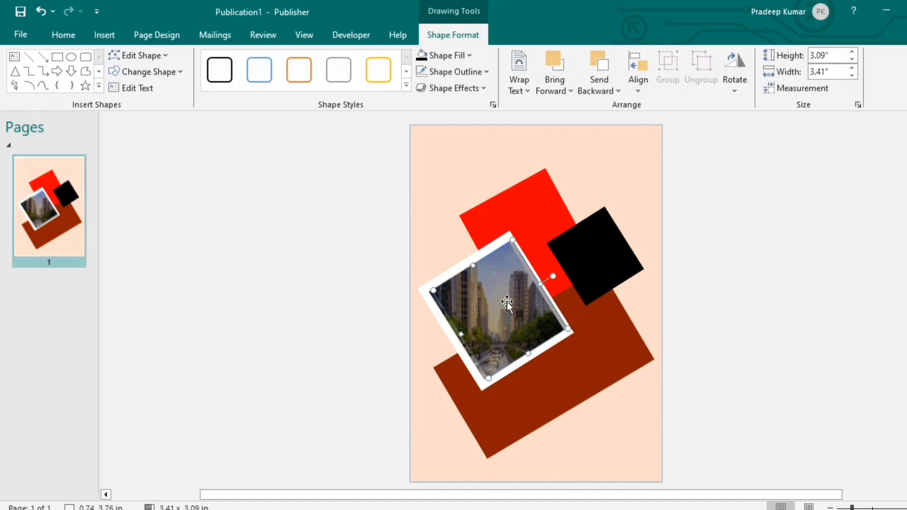
key("Escape")
scroll(524, 303, "up", 4)
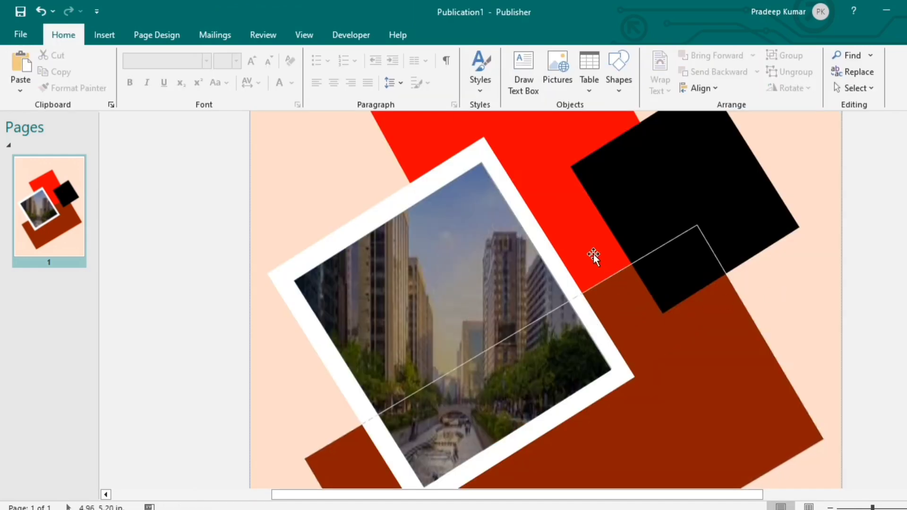
left_click_drag(593, 254, 576, 256)
scroll(575, 252, "down", 2)
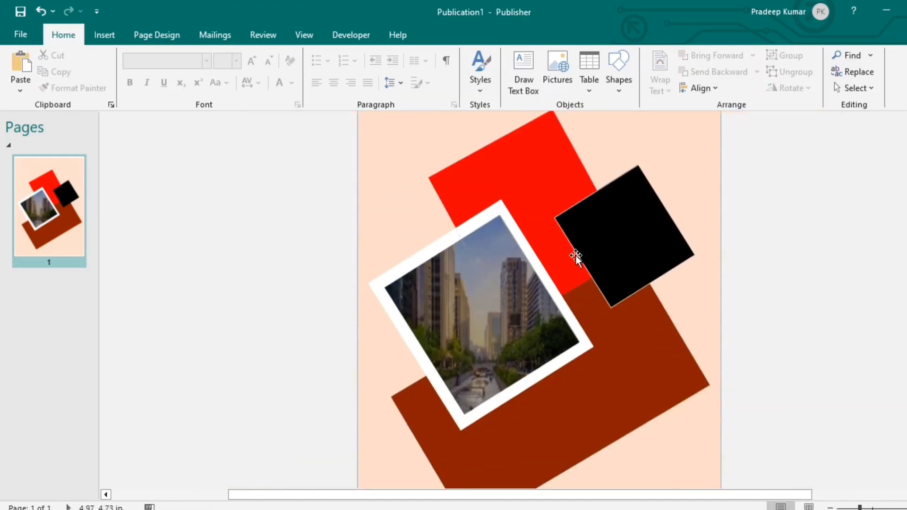
scroll(576, 256, "down", 2)
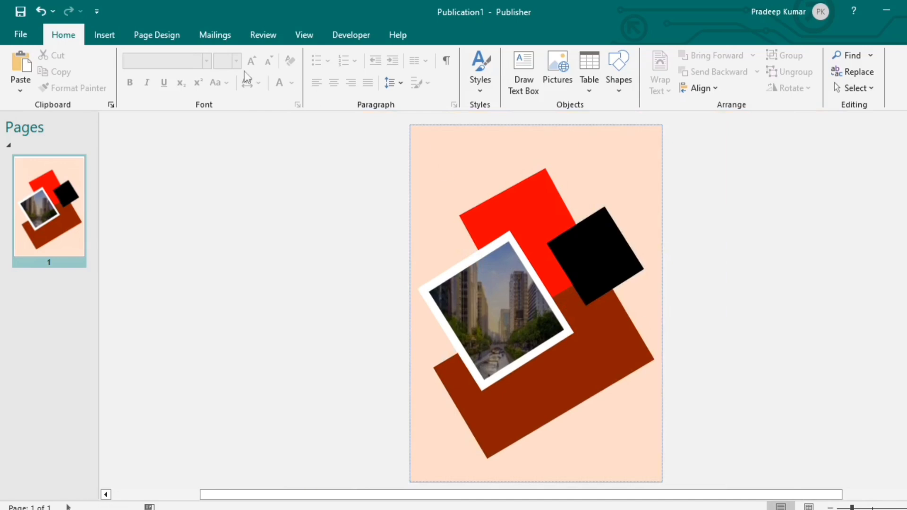
- Draw a rectangle about 4.95 by 1.70 inches over the brown shape's lower part, ending at the page's right edge
left_click(102, 37)
left_click(200, 90)
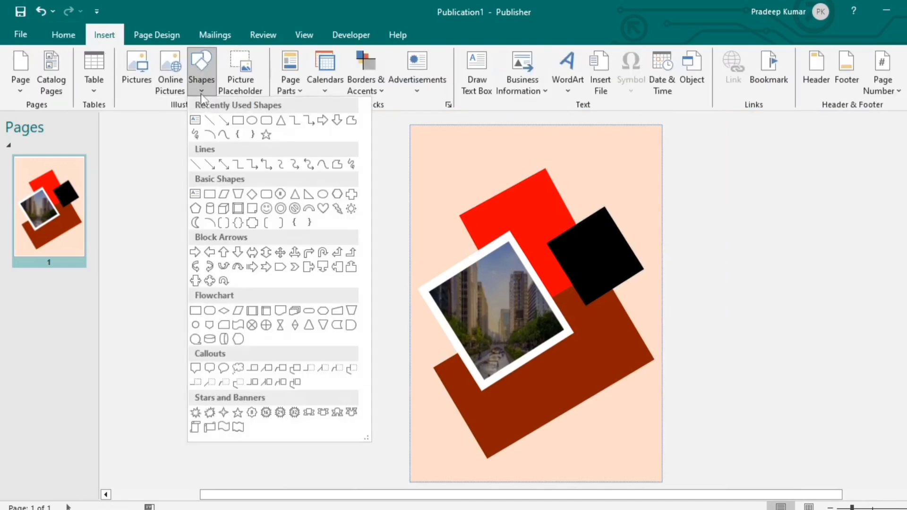
left_click(238, 120)
scroll(597, 359, "down", 1)
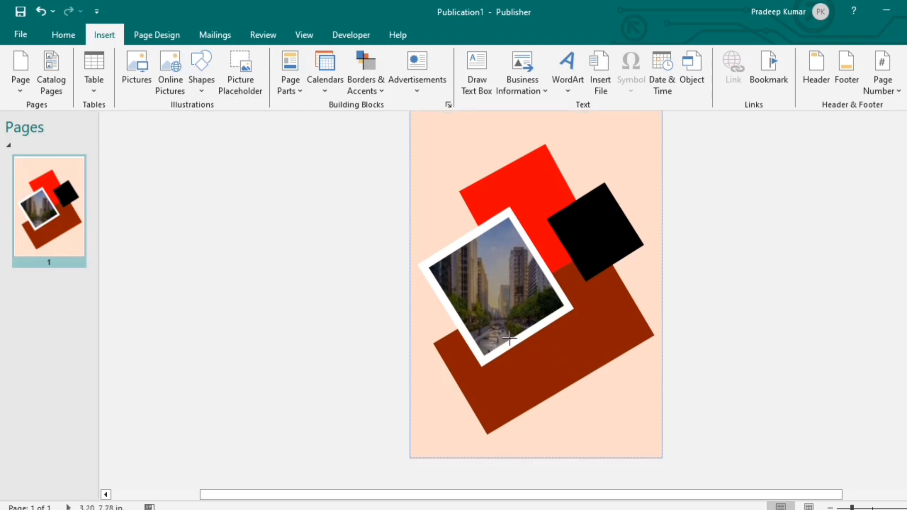
mouse_move(511, 338)
left_mouse_down()
mouse_move(659, 364)
mouse_move(663, 390)
left_mouse_up()
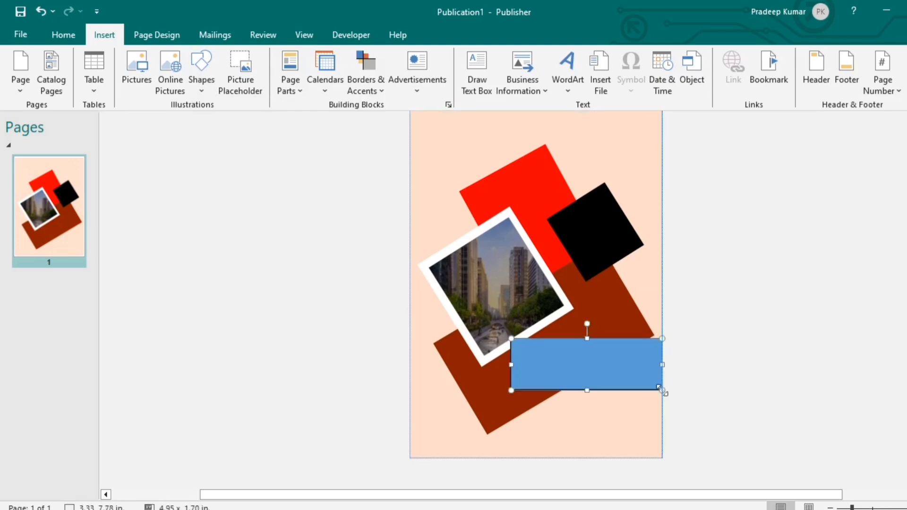